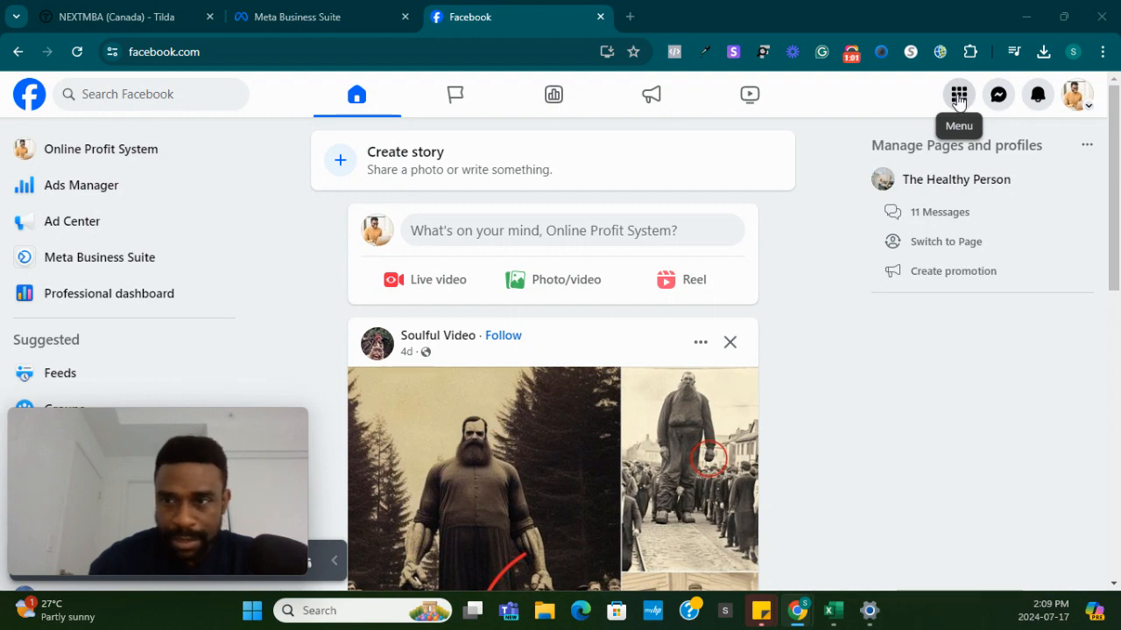
Step: Open Ads Manager from Facebook, dismiss the new campaign dialog, and go to the Audiences page
click(960, 96)
click(966, 402)
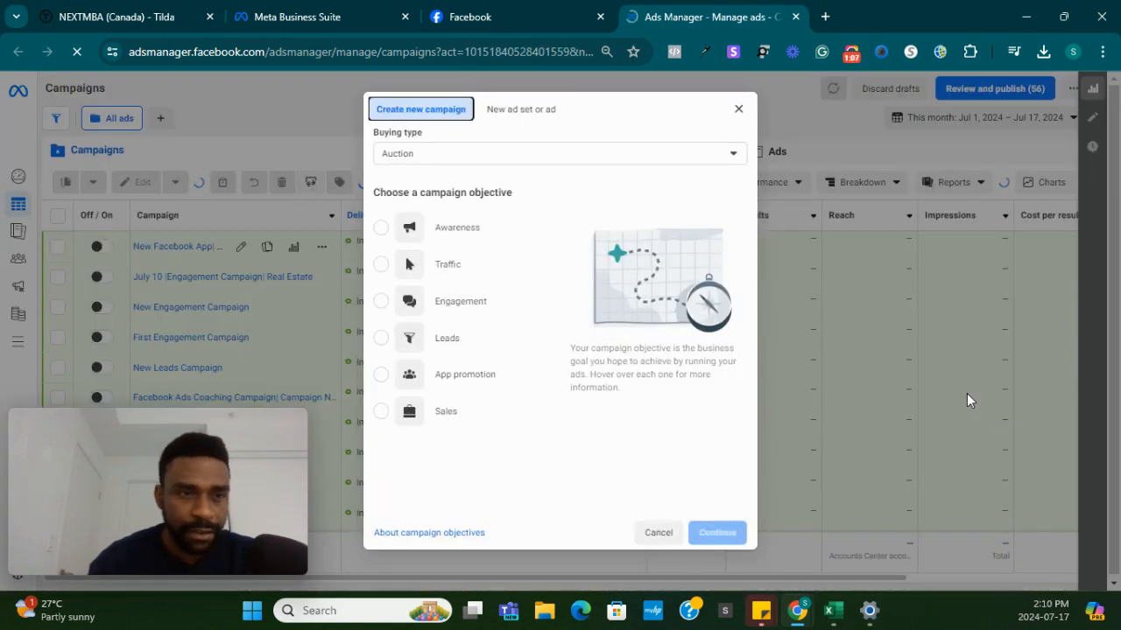
click(736, 109)
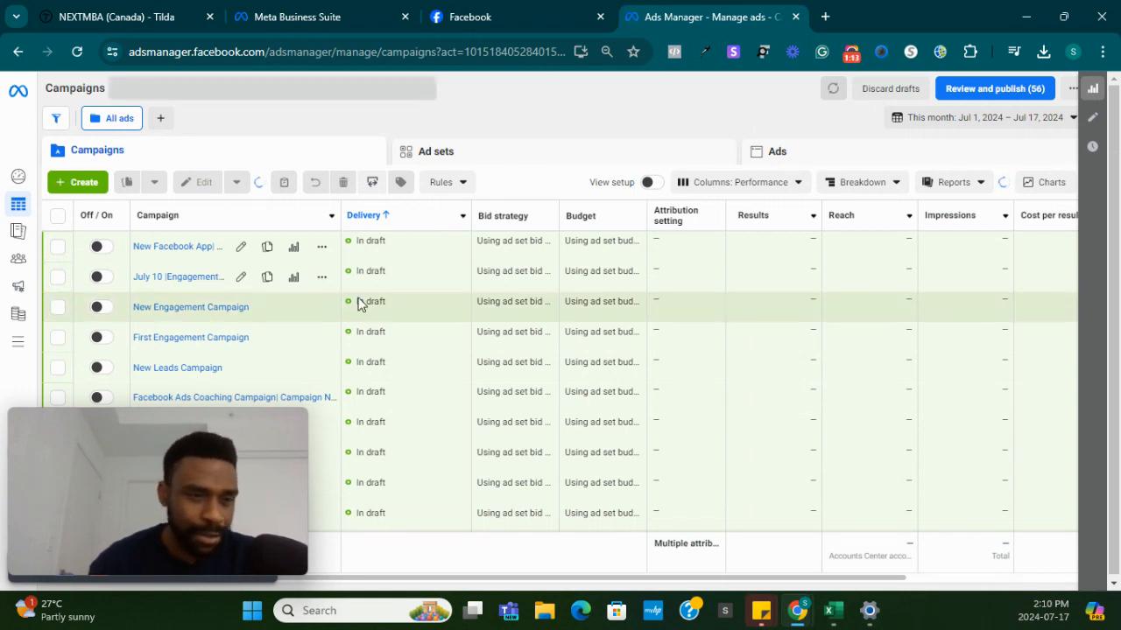
mouse_move(25, 347)
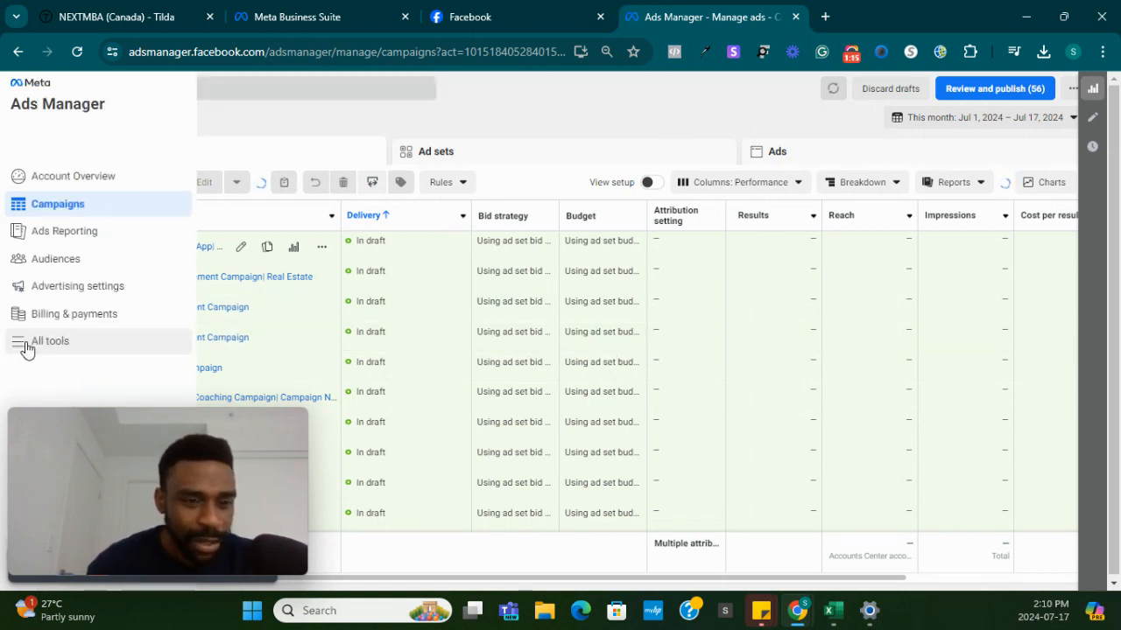
click(61, 260)
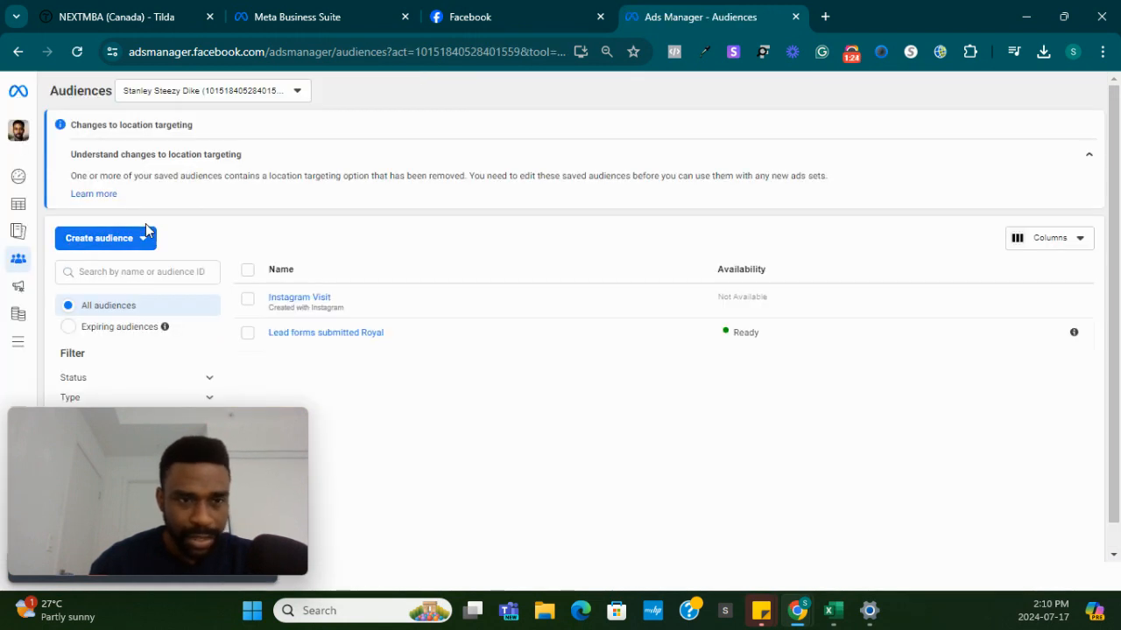
Step: Switch the Audiences page to the THP Ads ad account of The Healthy Person Company
drag(213, 424, 1026, 438)
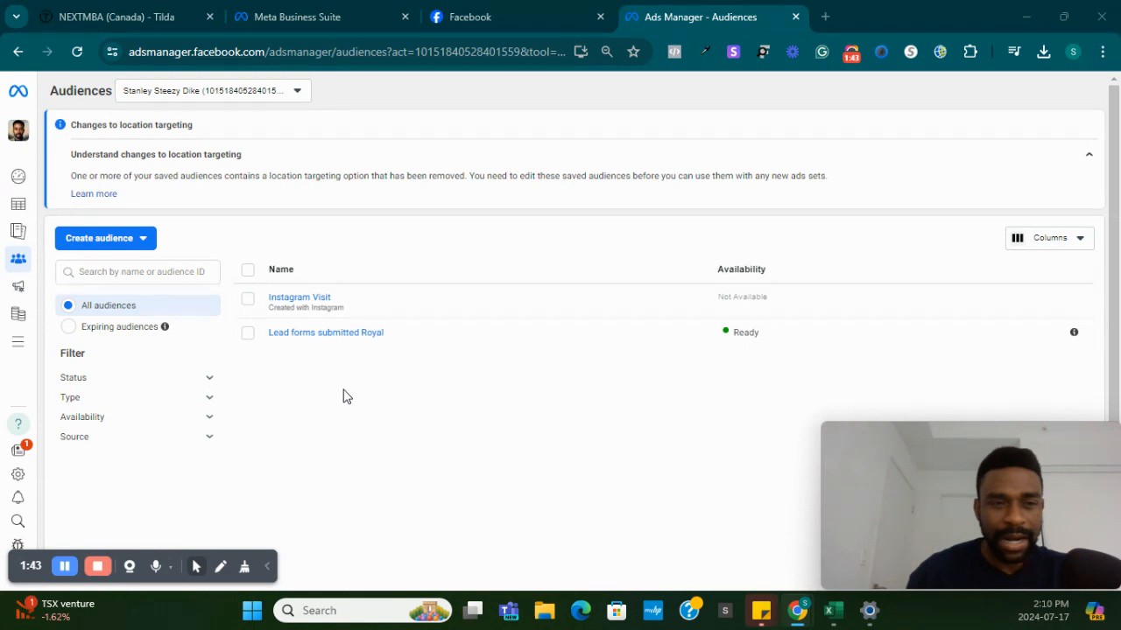
click(291, 96)
click(263, 191)
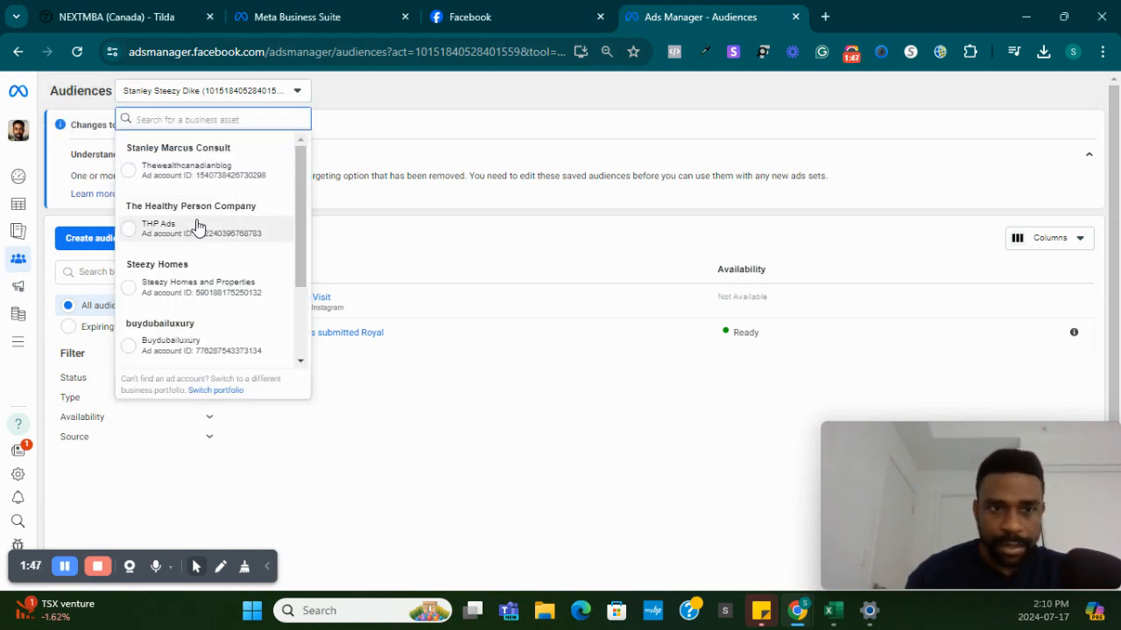
click(228, 226)
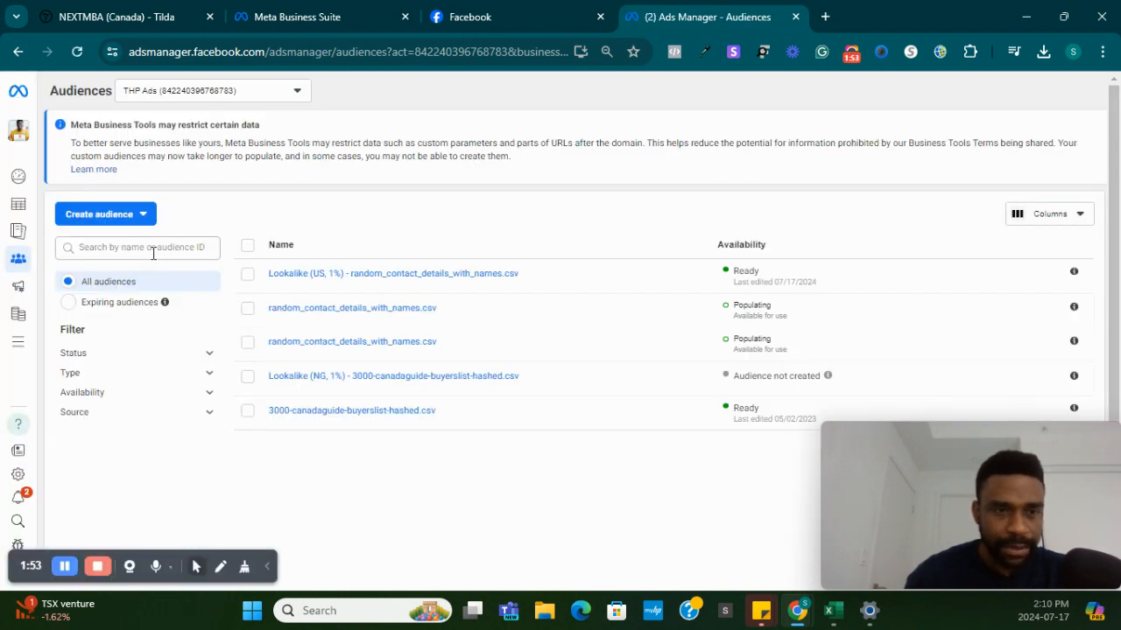
Step: Start creating a custom audience with Customer list as its source and proceed to the list preparation stage
click(132, 216)
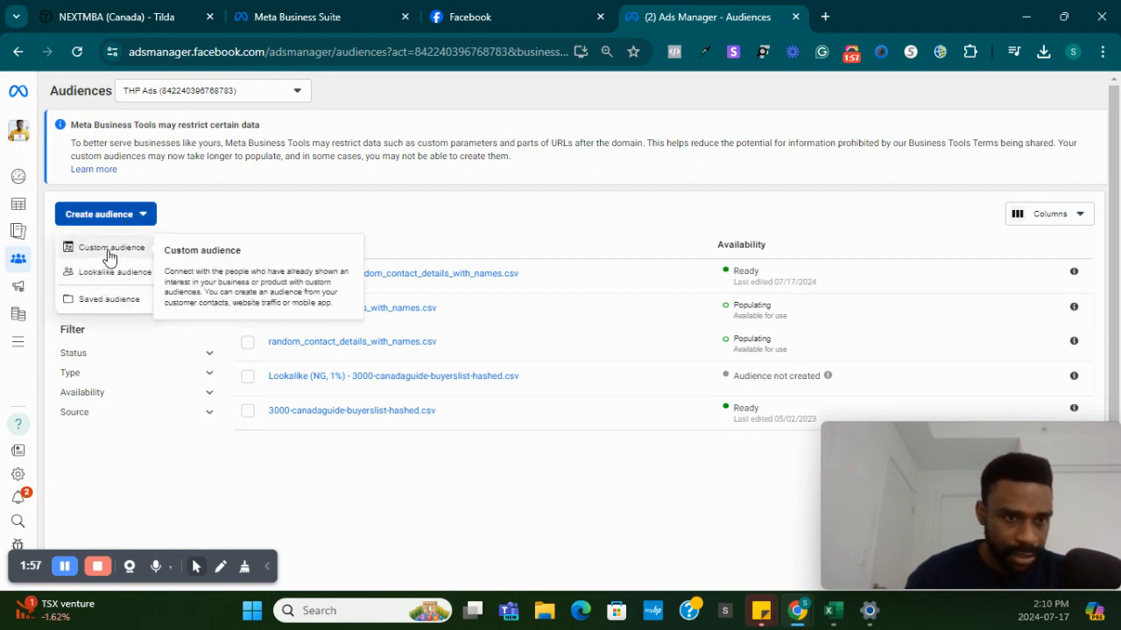
click(110, 250)
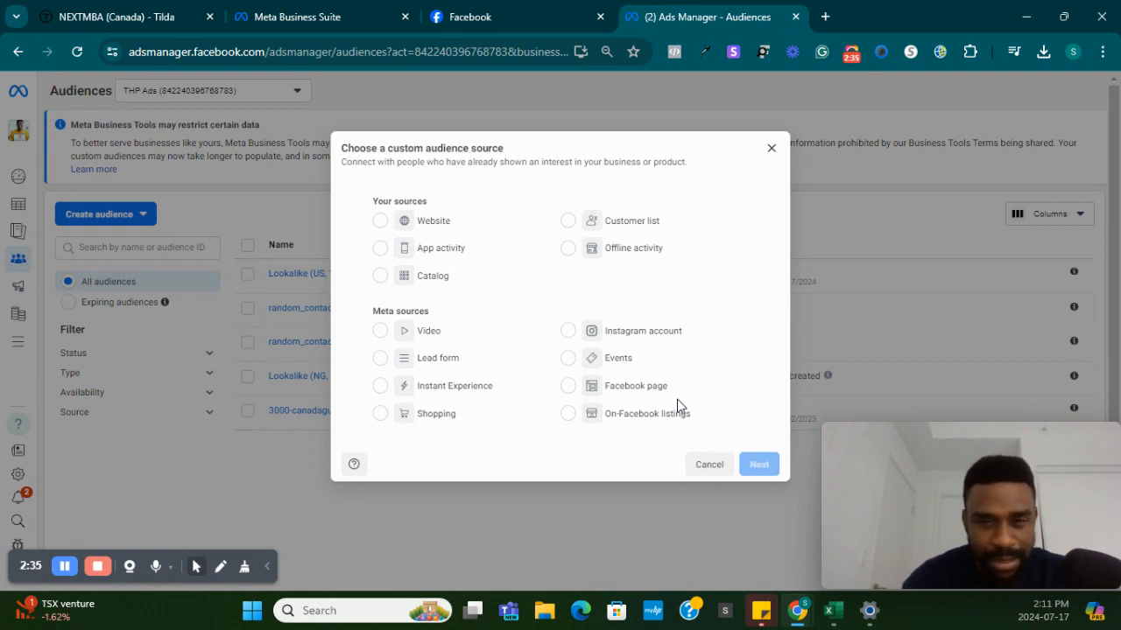
click(568, 221)
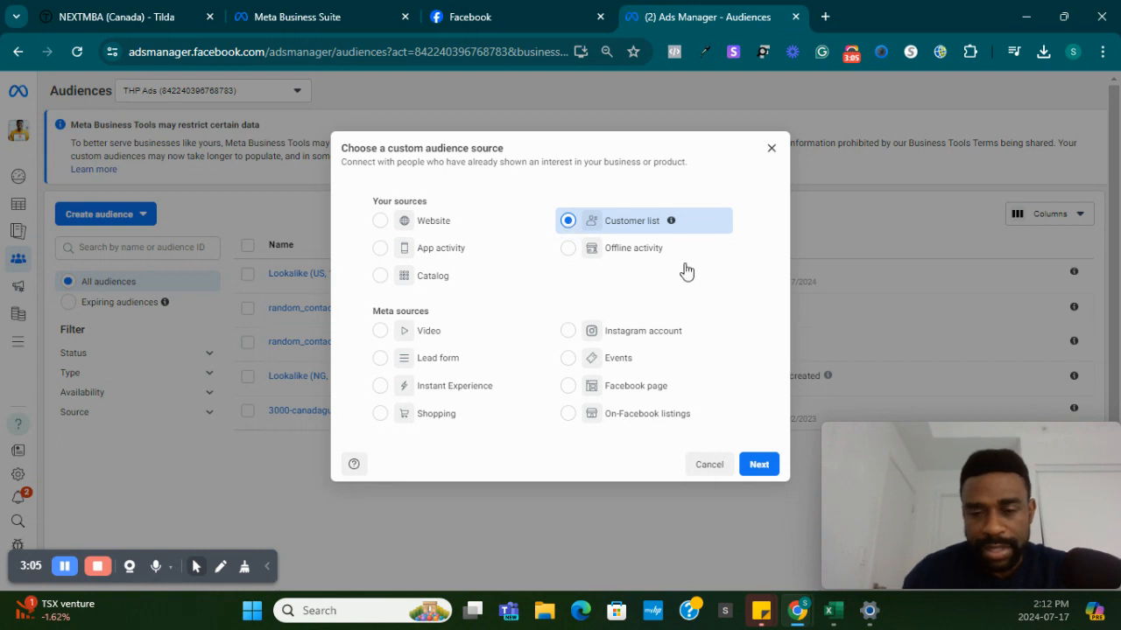
click(754, 467)
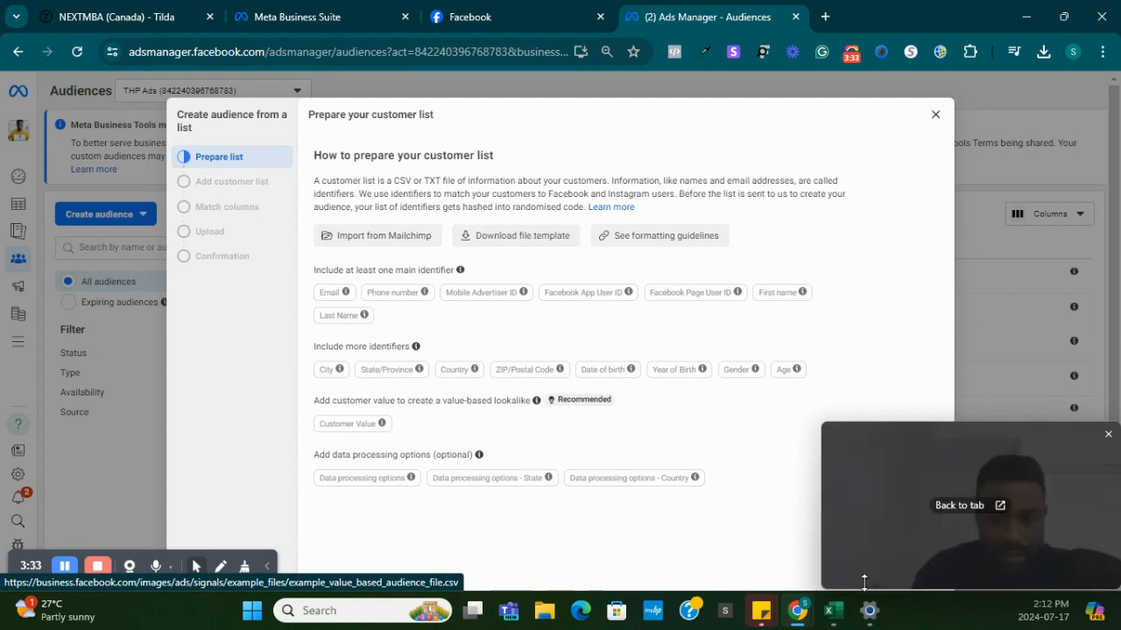
Step: Switch to Excel and examine the email, phone, first name, last name and zip column headers in example_value_based_audience_file (3)
mouse_move(831, 610)
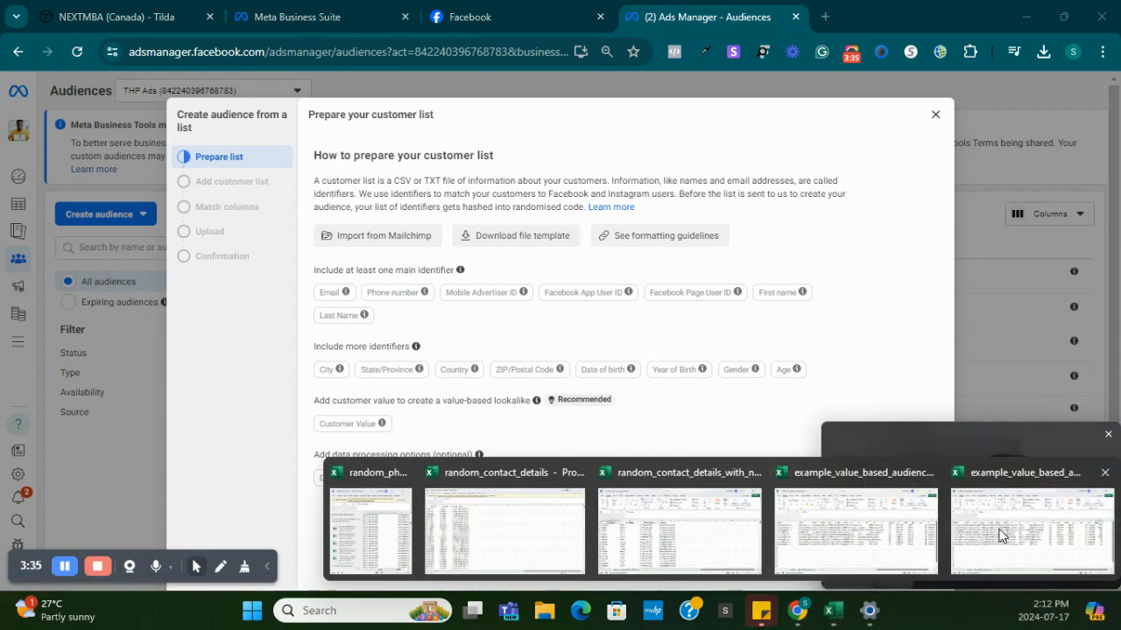
click(956, 551)
click(59, 239)
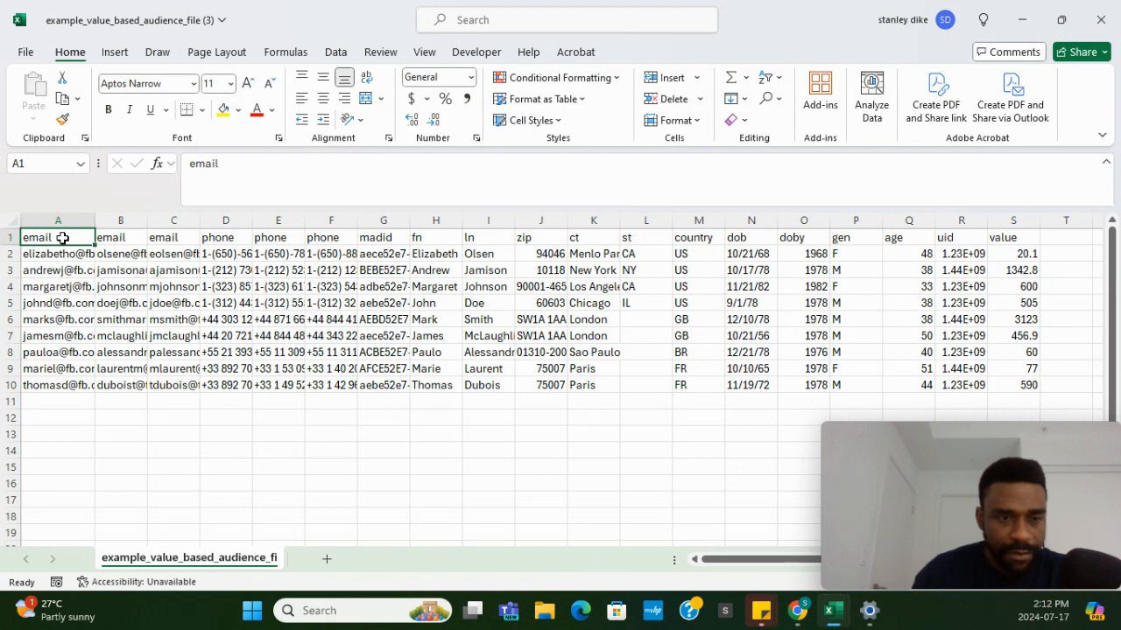
click(226, 241)
click(446, 244)
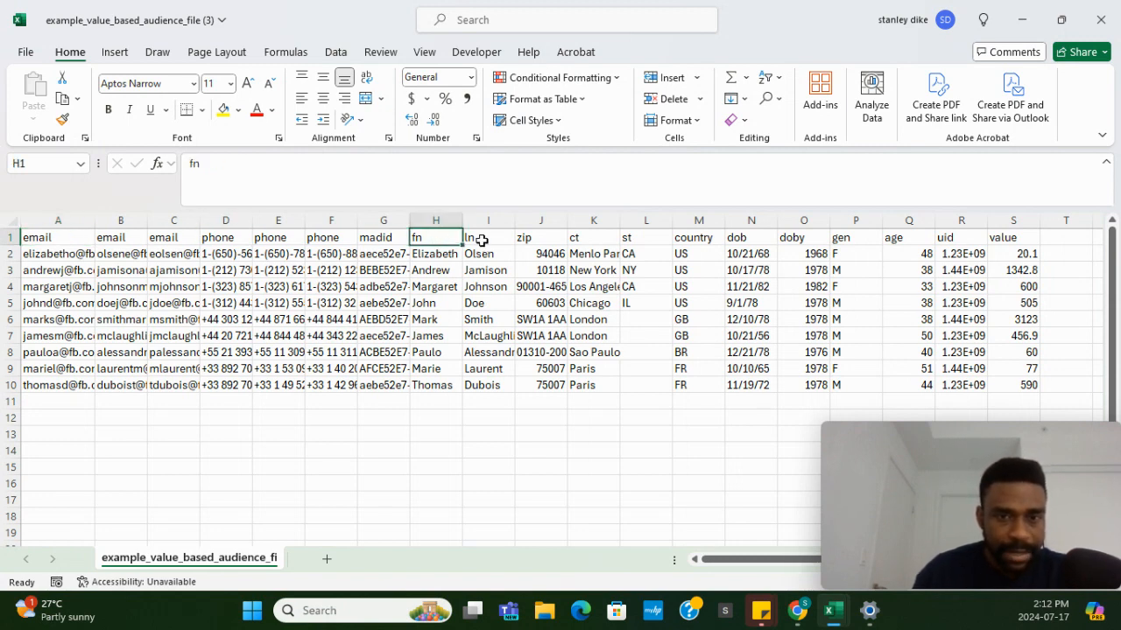
click(479, 238)
click(527, 238)
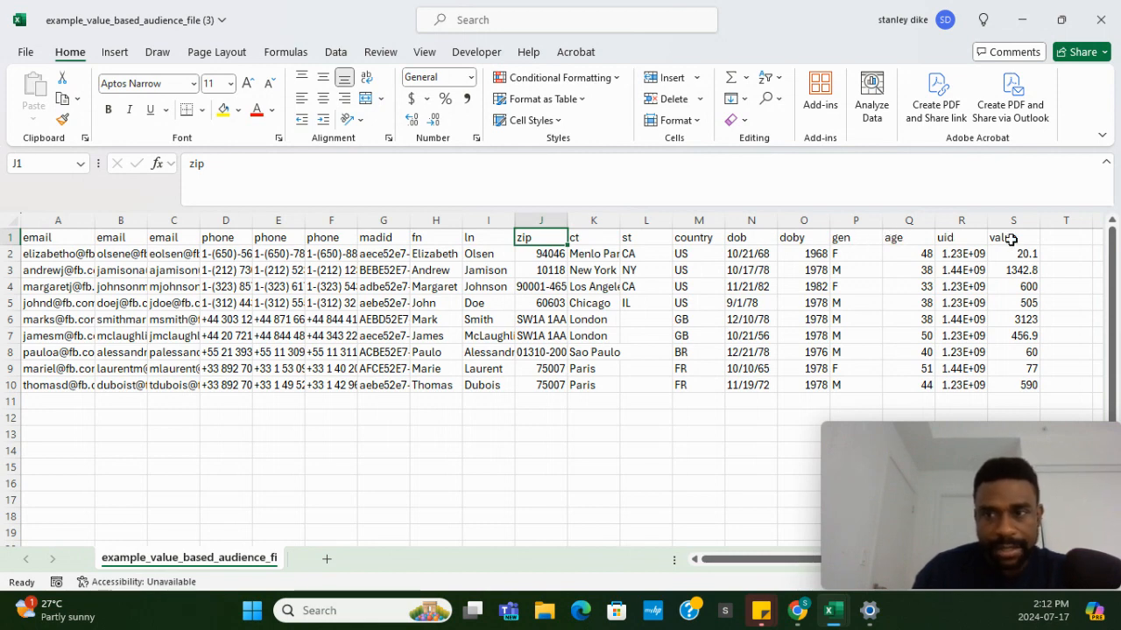
click(1021, 19)
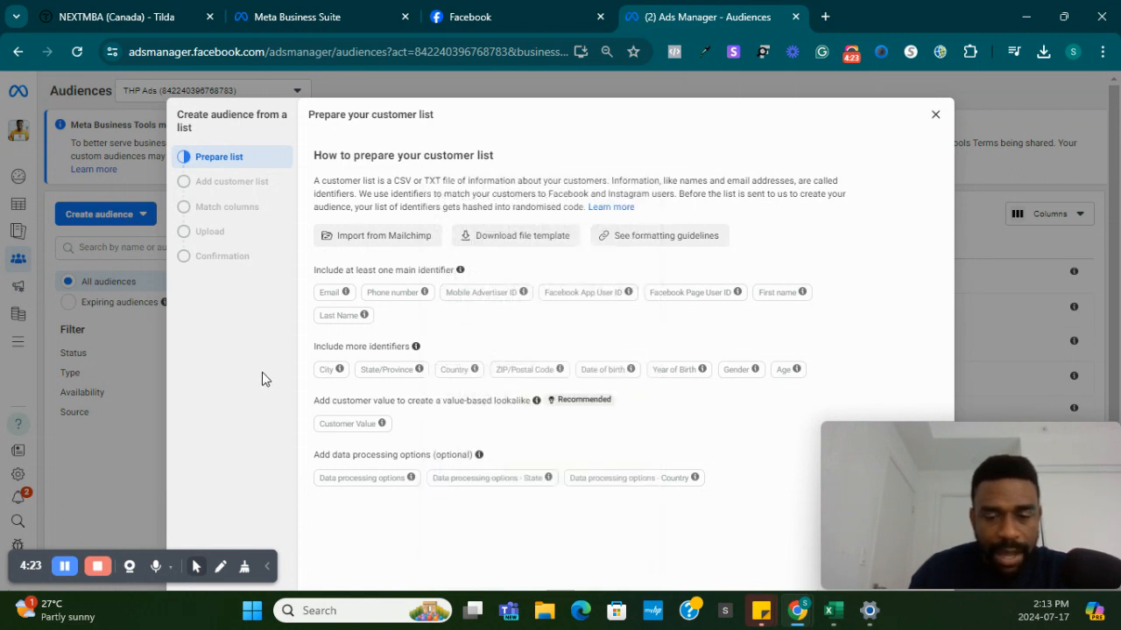
Step: Proceed to adding the customer list in Ads Manager and upload random_contact_details_with_names.csv from Downloads
drag(847, 445, 46, 478)
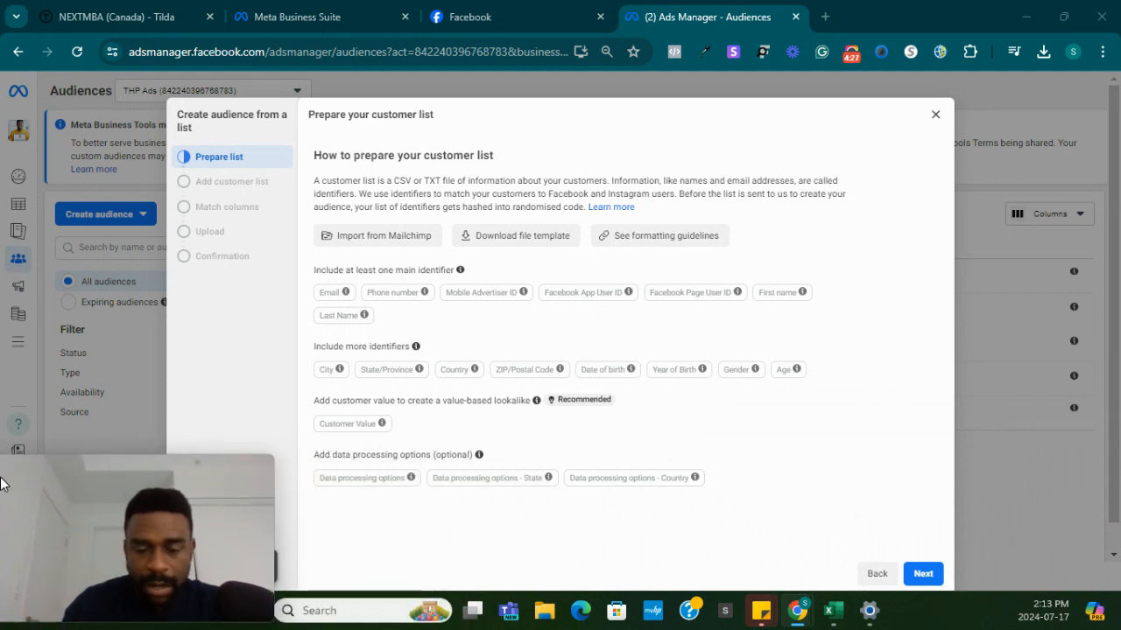
click(922, 574)
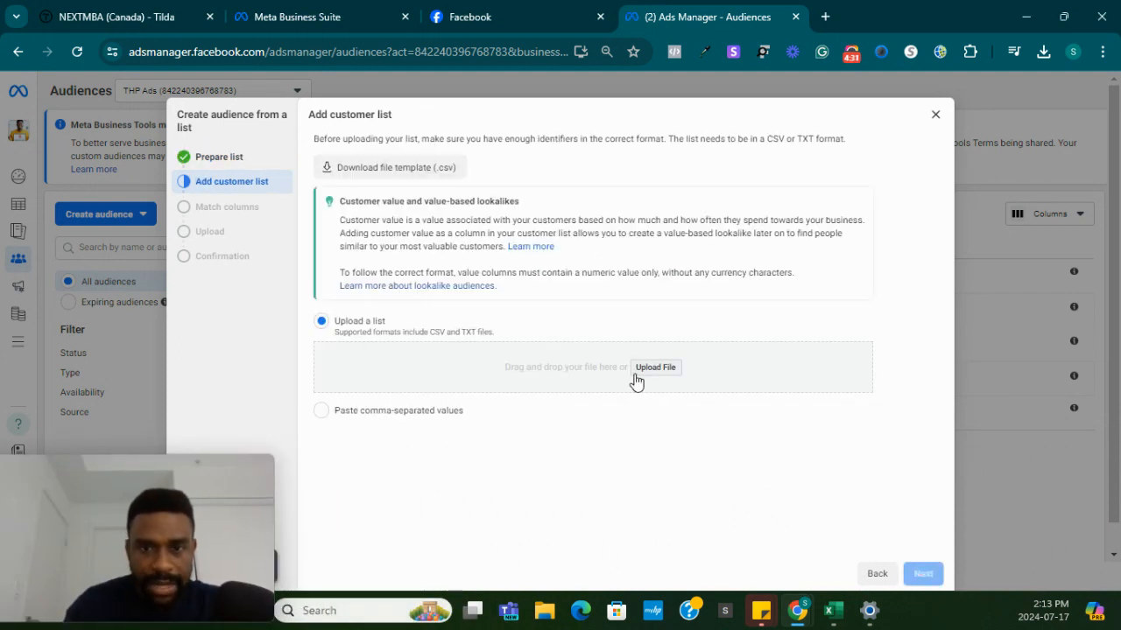
click(654, 367)
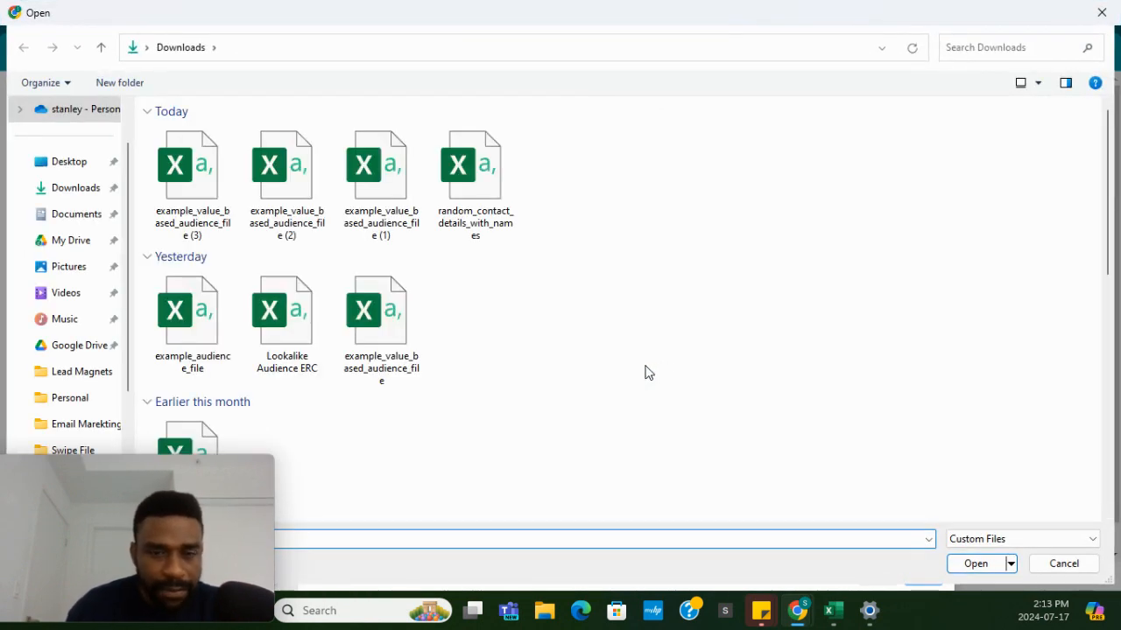
click(473, 219)
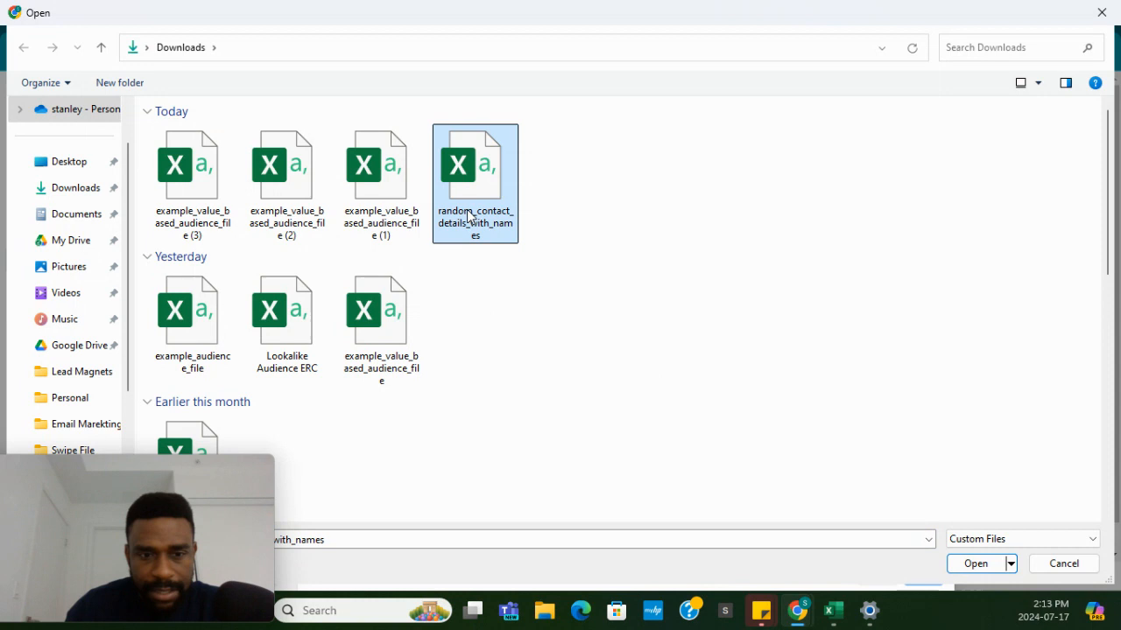
drag(194, 534, 217, 519)
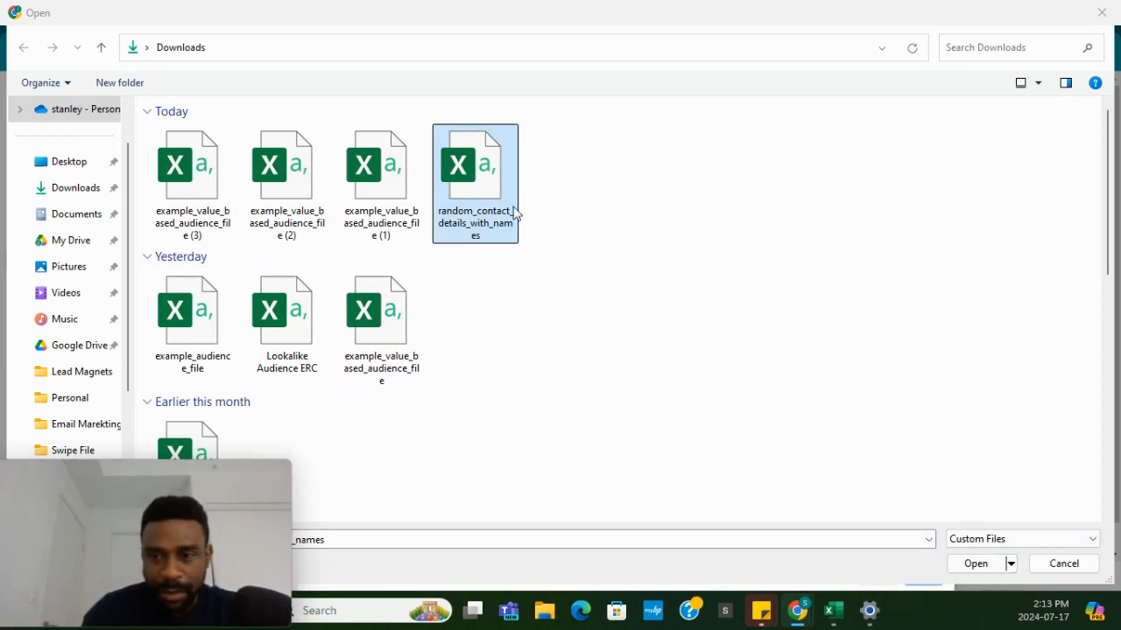
click(976, 564)
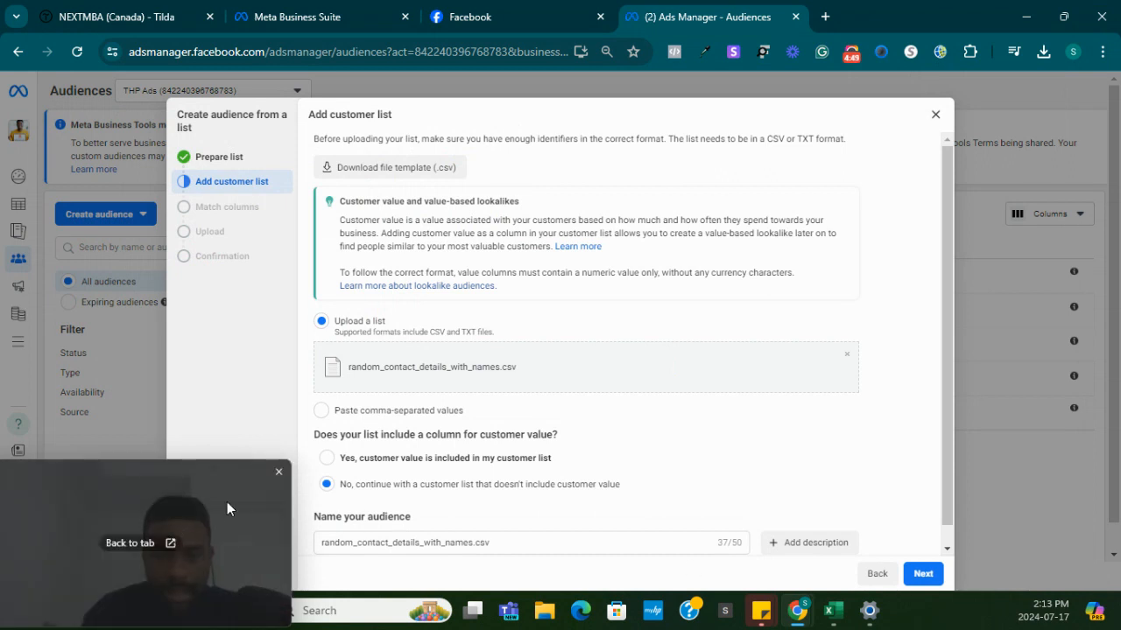
mouse_move(220, 525)
mouse_down()
mouse_move(583, 534)
mouse_move(439, 454)
mouse_move(543, 613)
mouse_up()
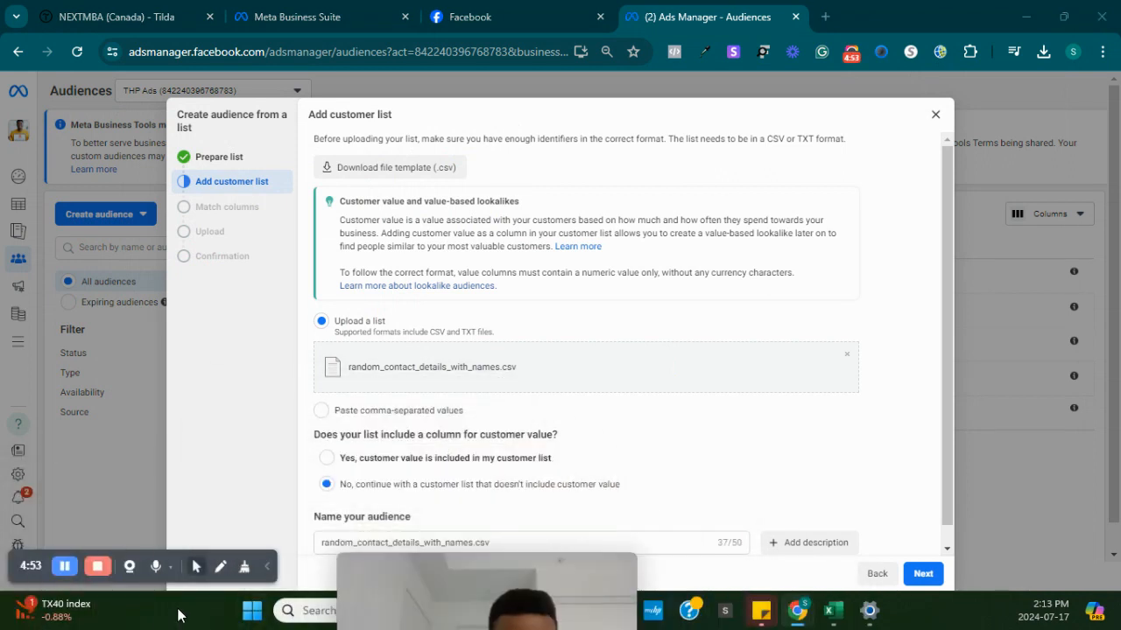
click(130, 567)
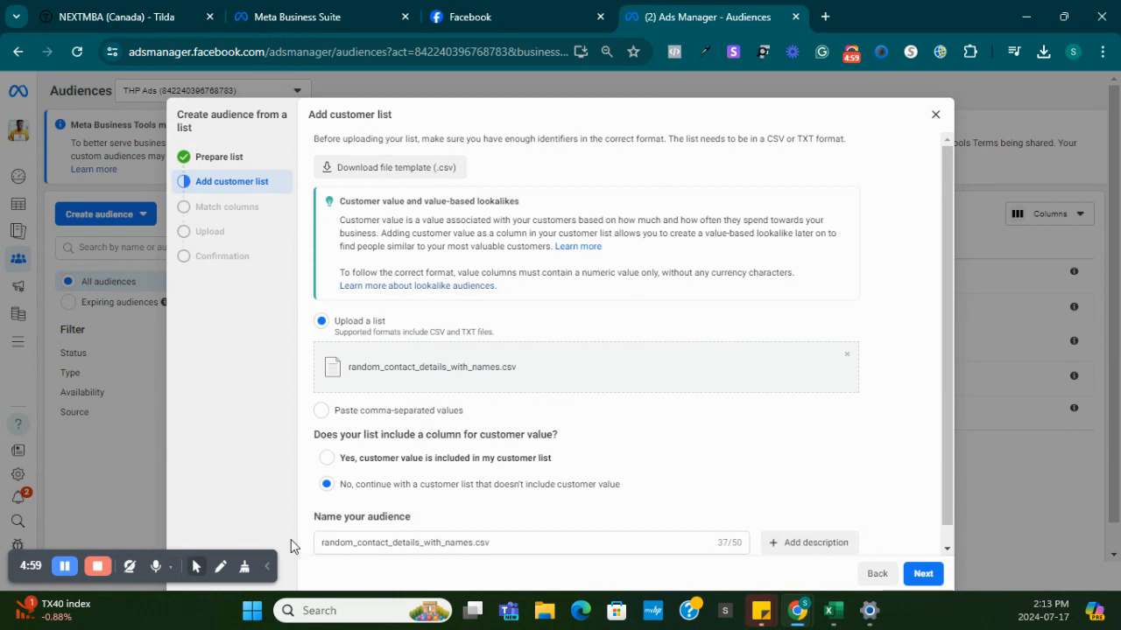
click(267, 566)
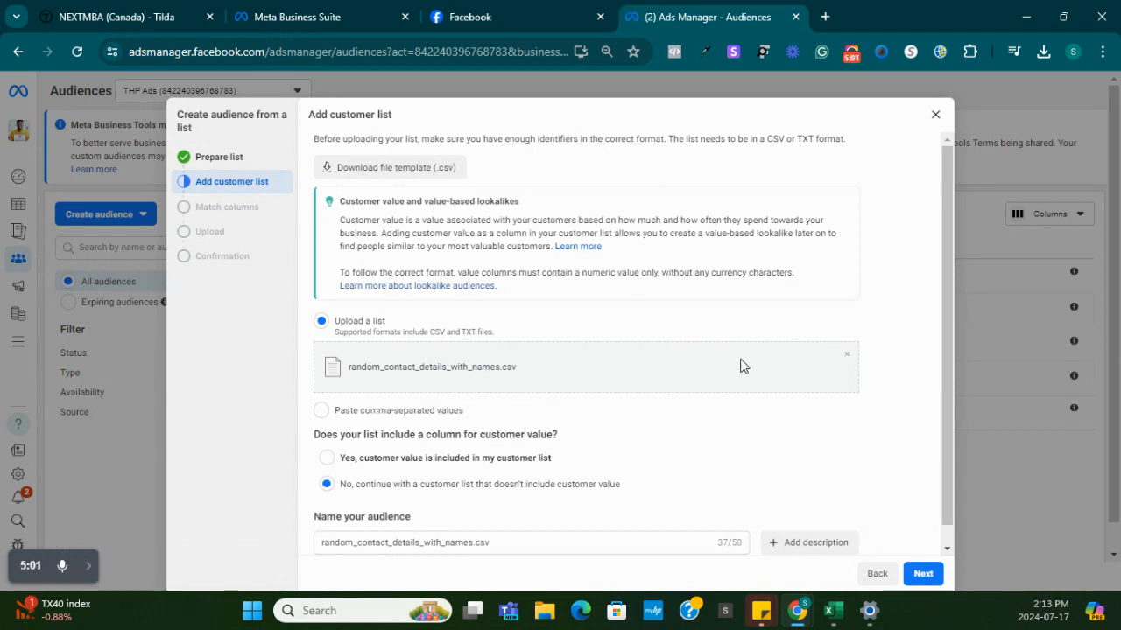
drag(701, 99, 704, 136)
click(693, 430)
Step: Proceed to column matching and map the unmatched columns to the First name, Last Name and Phone number identifiers
click(923, 574)
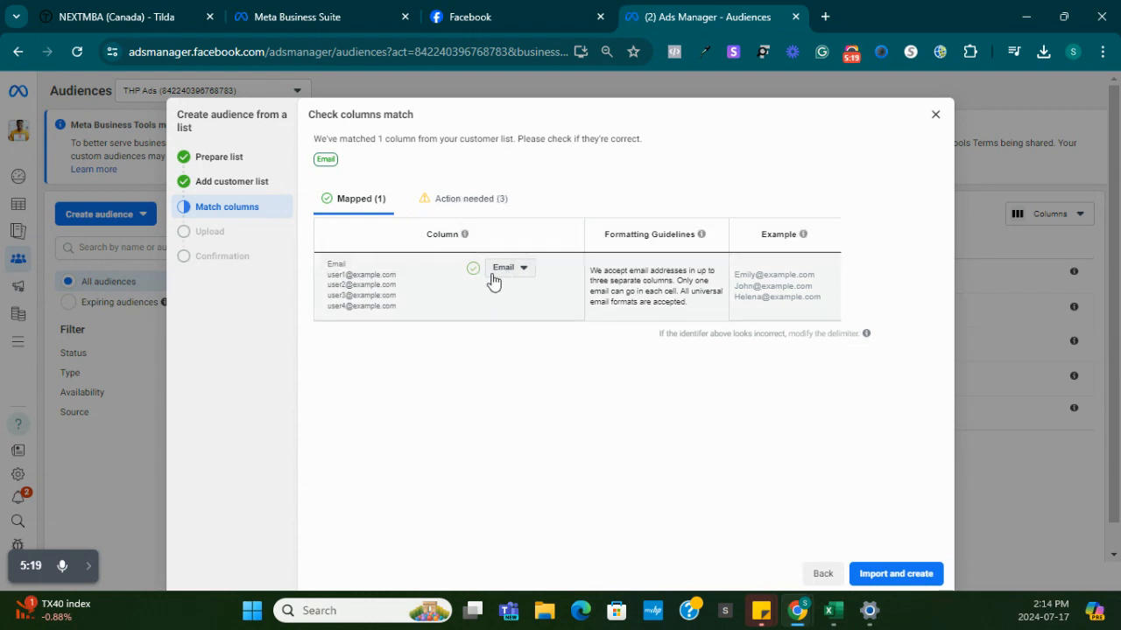
mouse_move(473, 230)
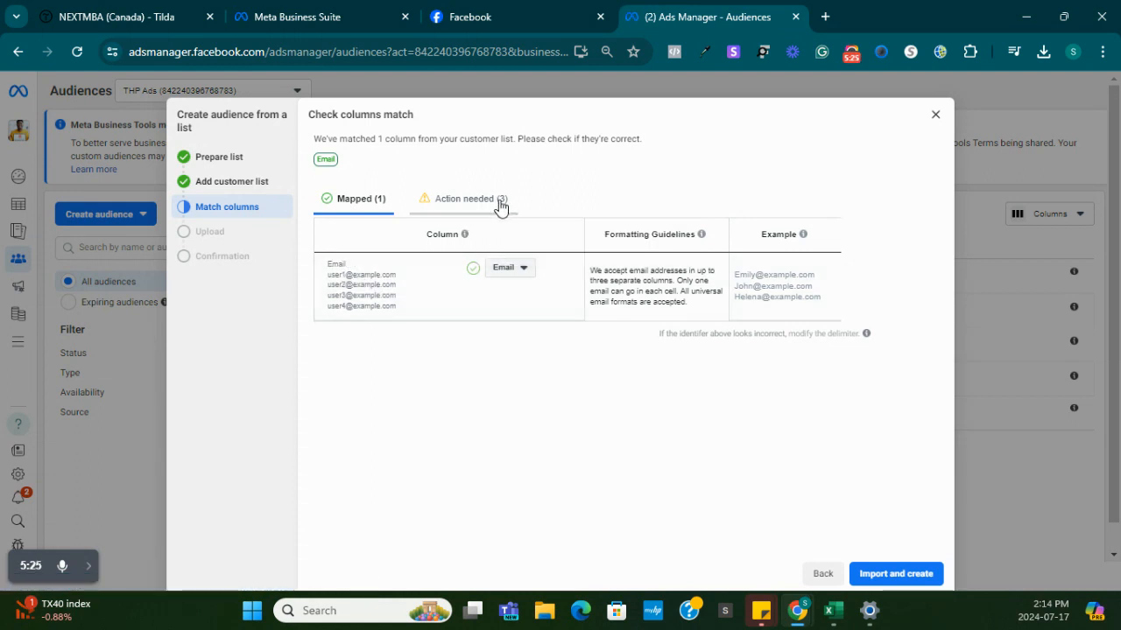
click(477, 200)
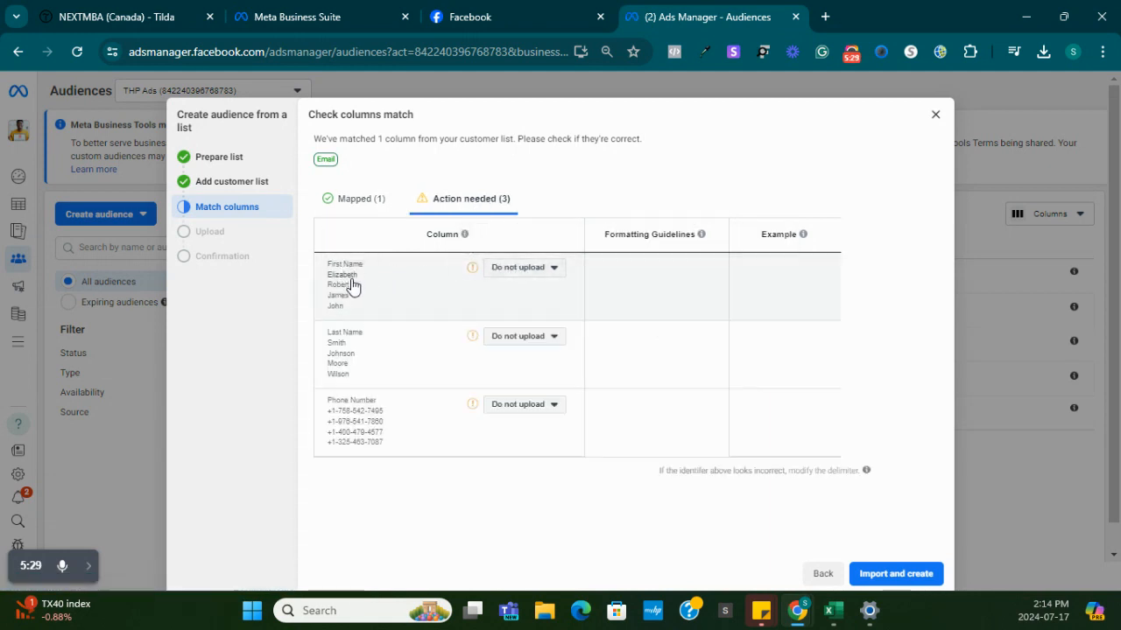
click(553, 269)
click(546, 368)
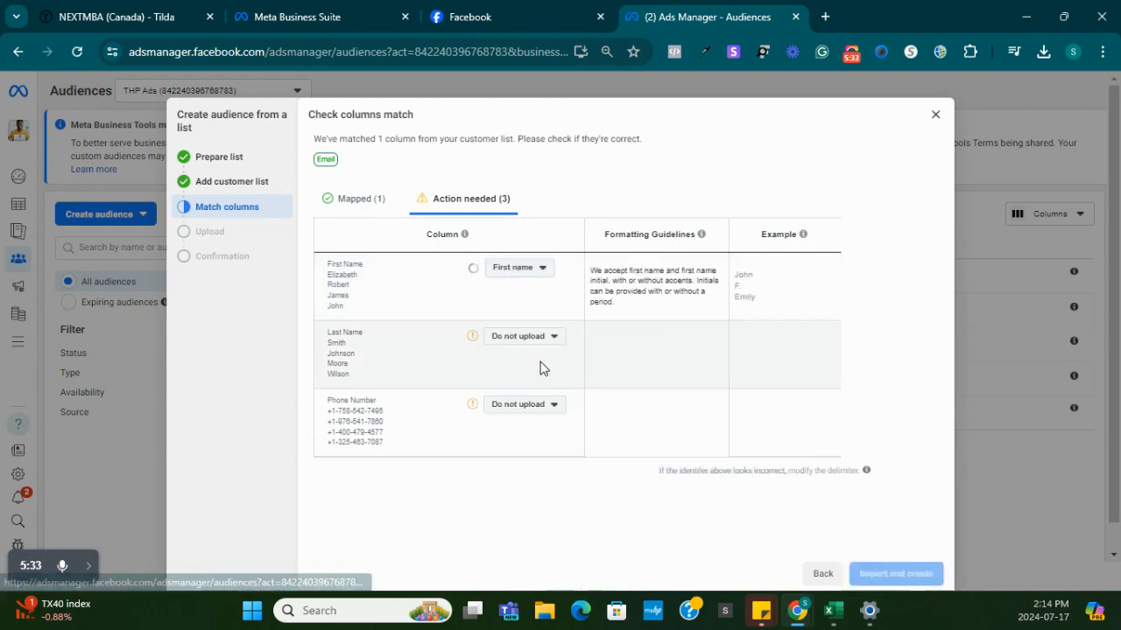
click(541, 269)
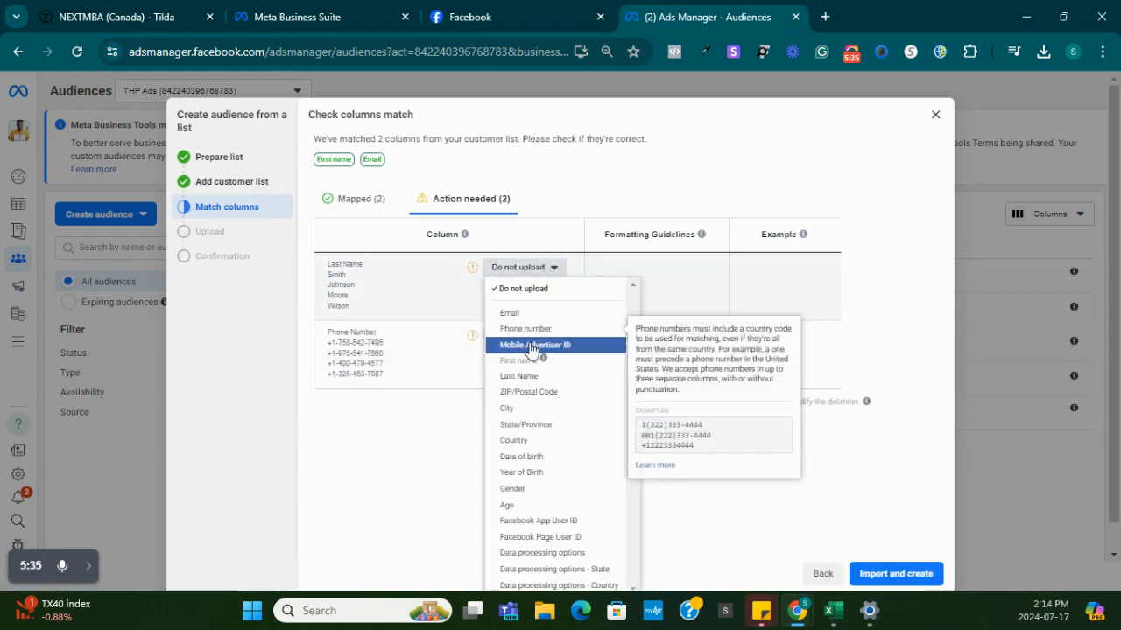
click(528, 375)
click(531, 269)
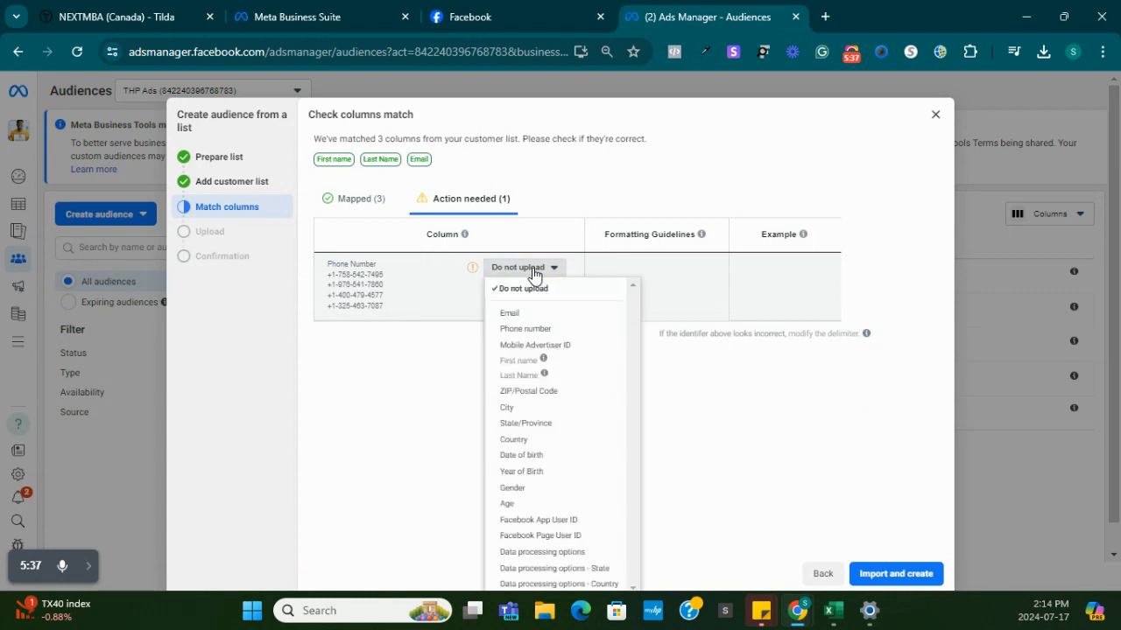
click(527, 329)
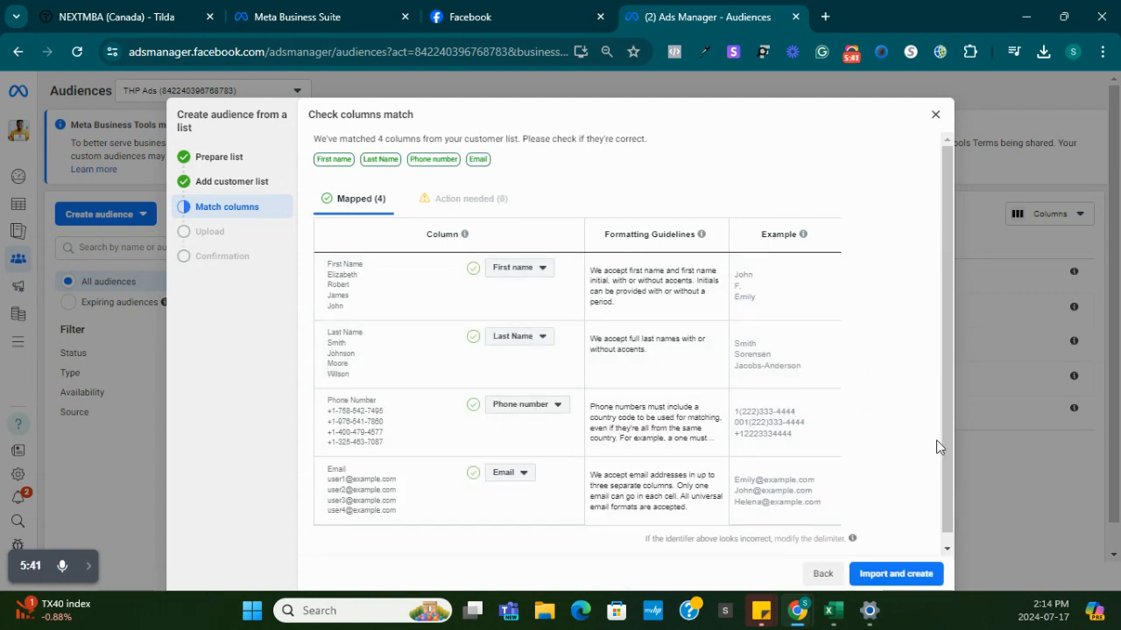
Step: Import the mapped customer list to create the custom audience, and finish the setup
scroll(947, 462, down, 1)
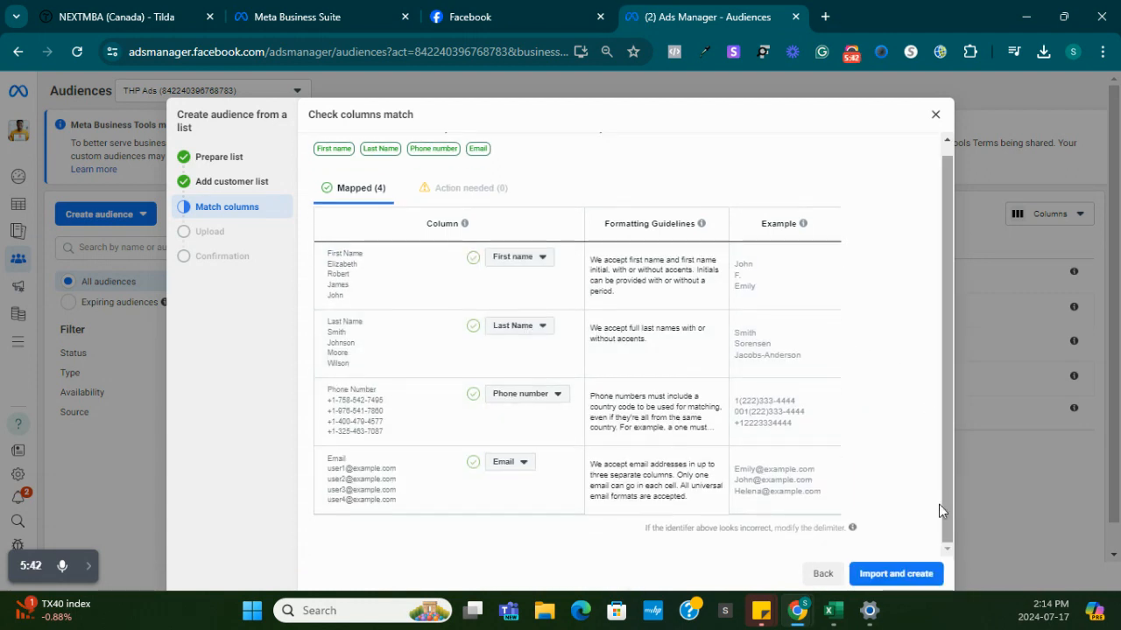
click(883, 576)
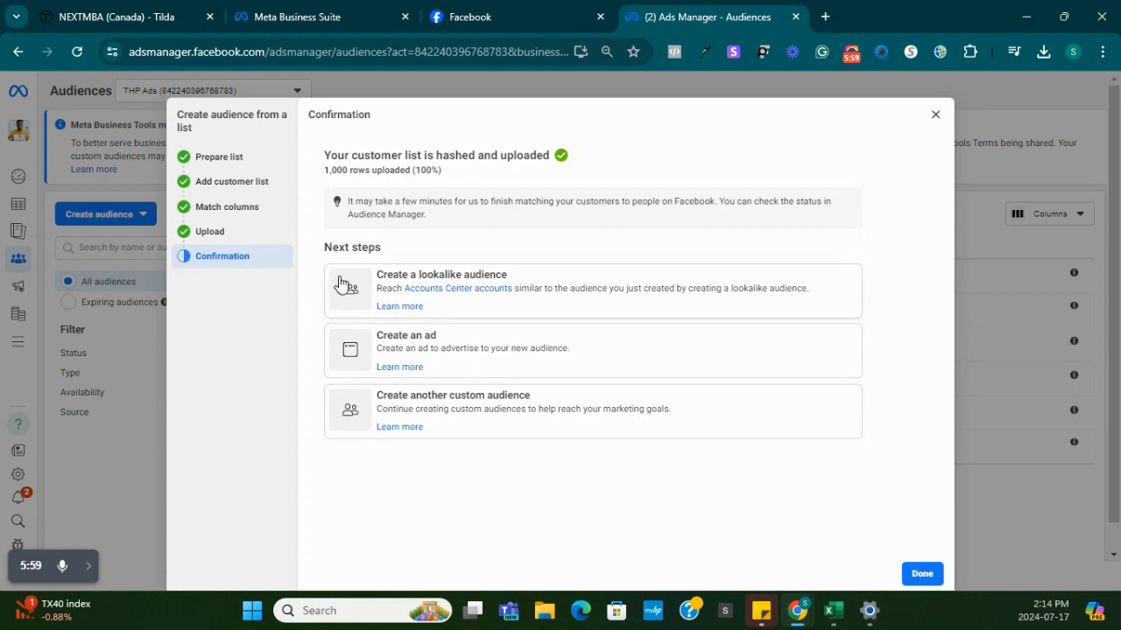
click(933, 580)
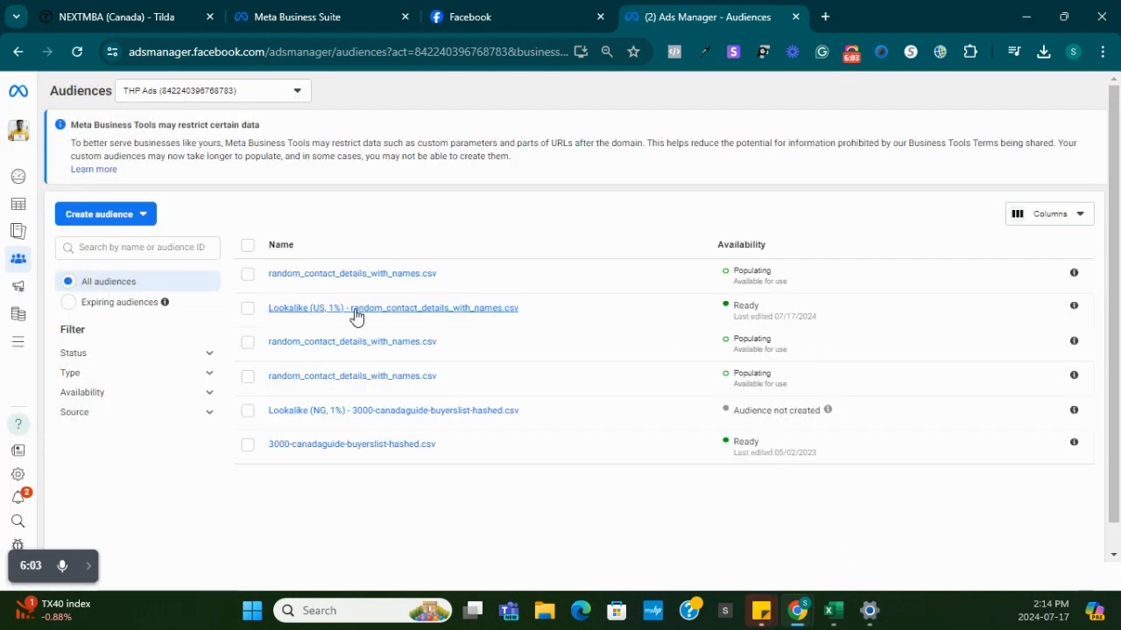
Step: Start a lookalike audience from the newest random_contact_details_with_names.csv custom audience, dismissing the customer list tip
mouse_move(442, 312)
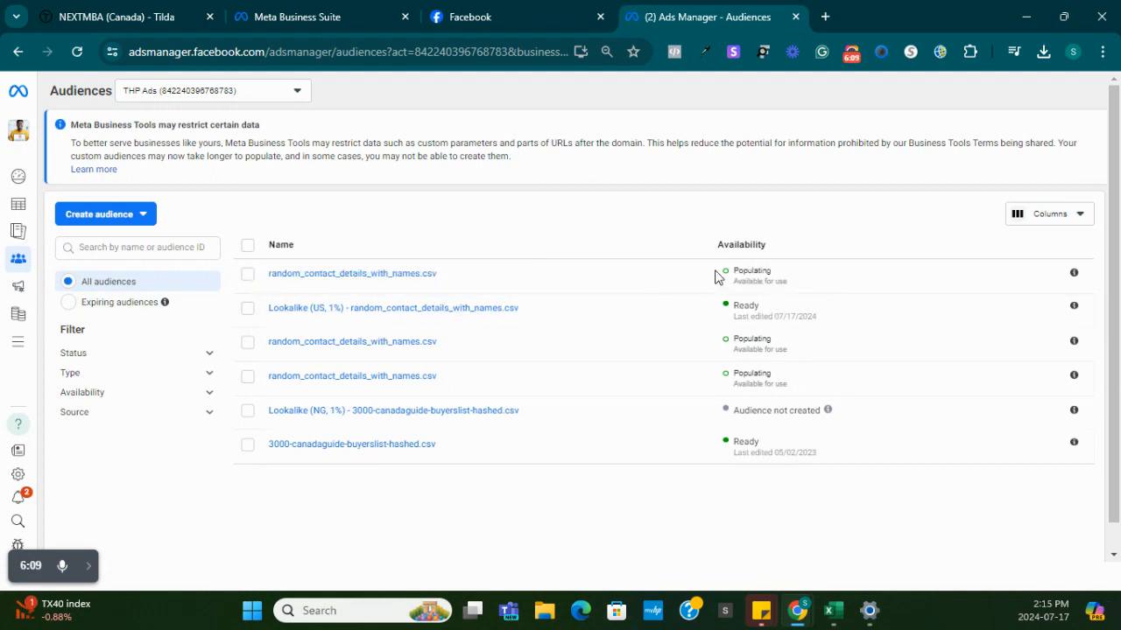
click(248, 274)
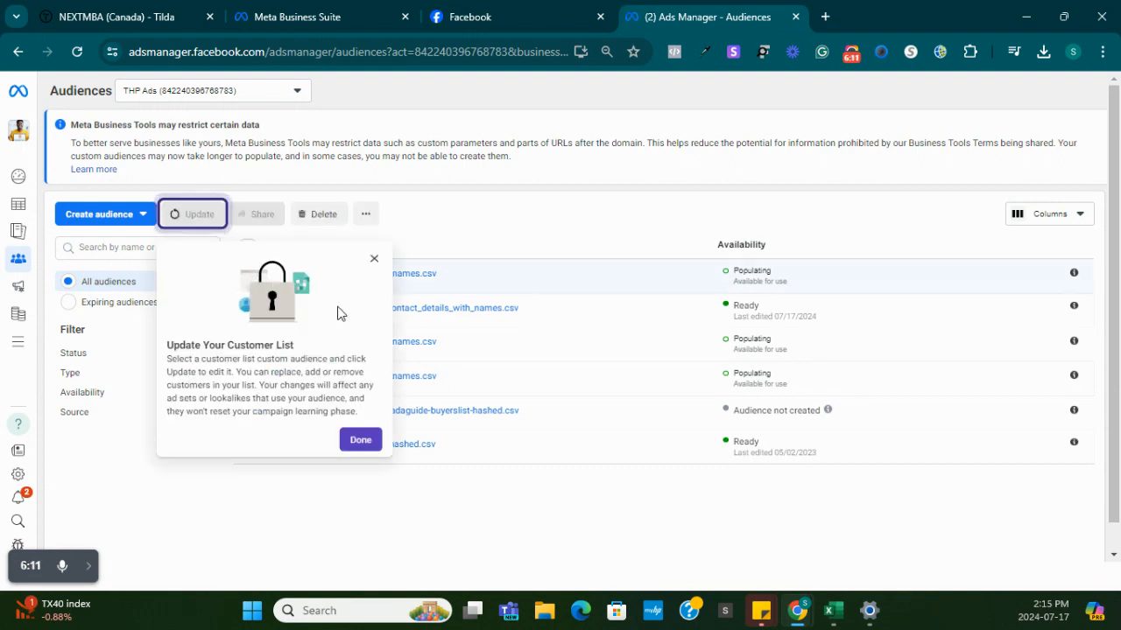
click(510, 549)
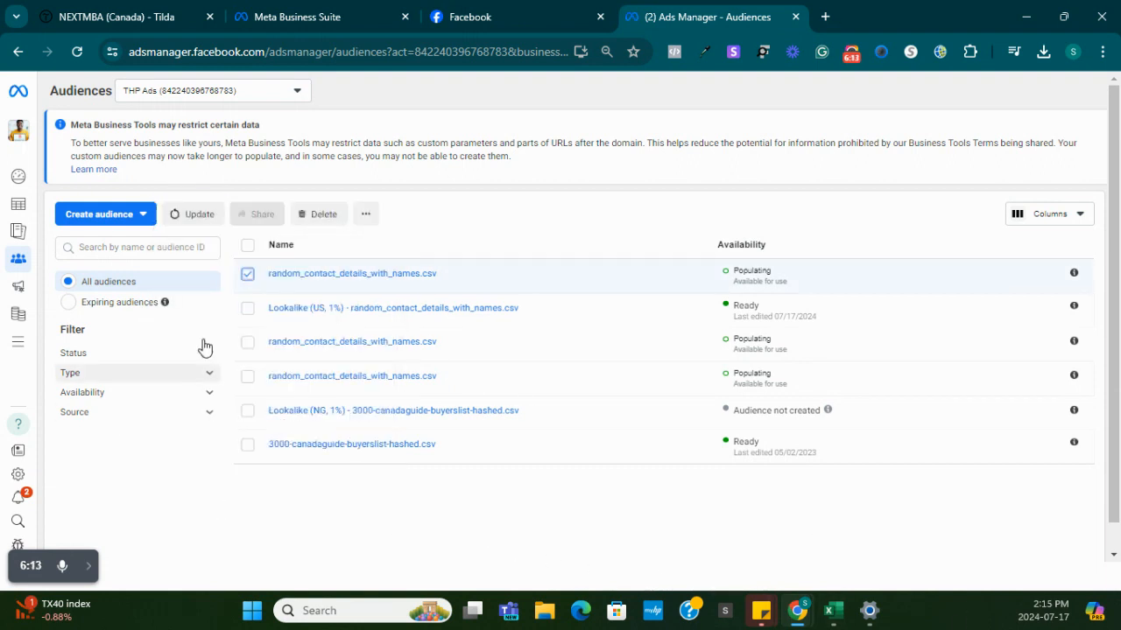
click(366, 215)
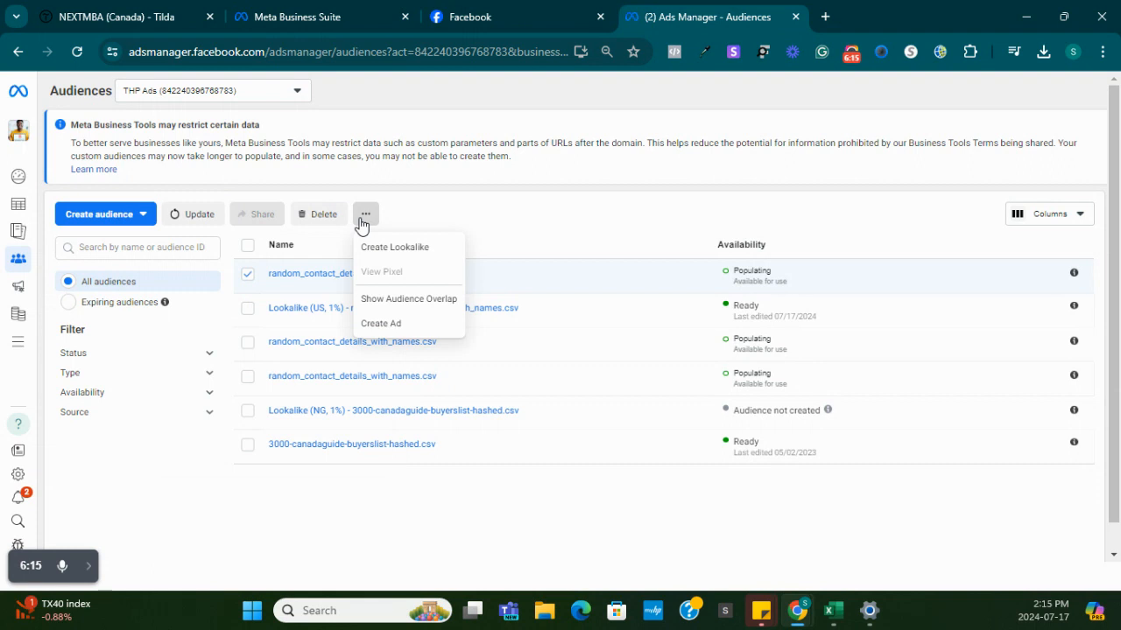
click(386, 249)
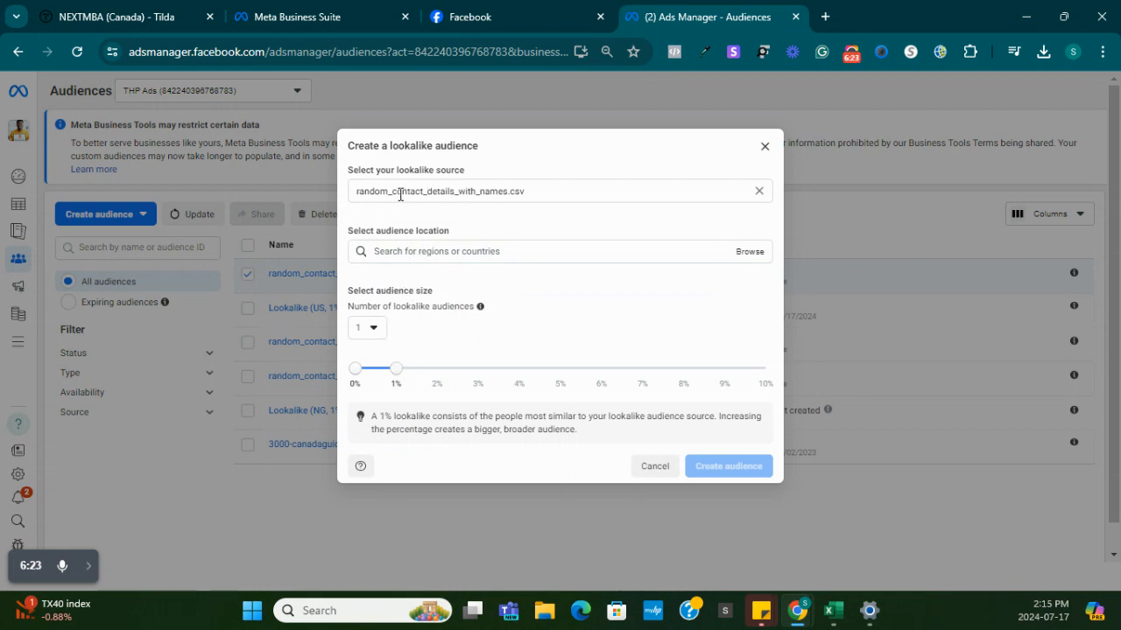
Step: Search the audience locations for UNITED and set the lookalike audience's location to United States
click(659, 248)
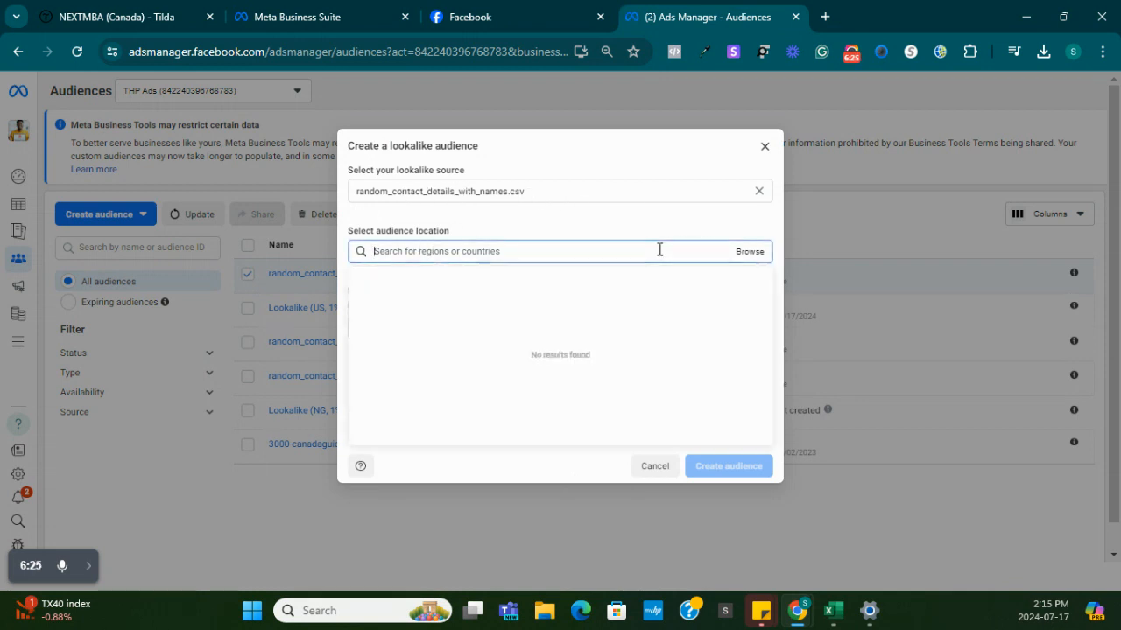
text(UNITED)
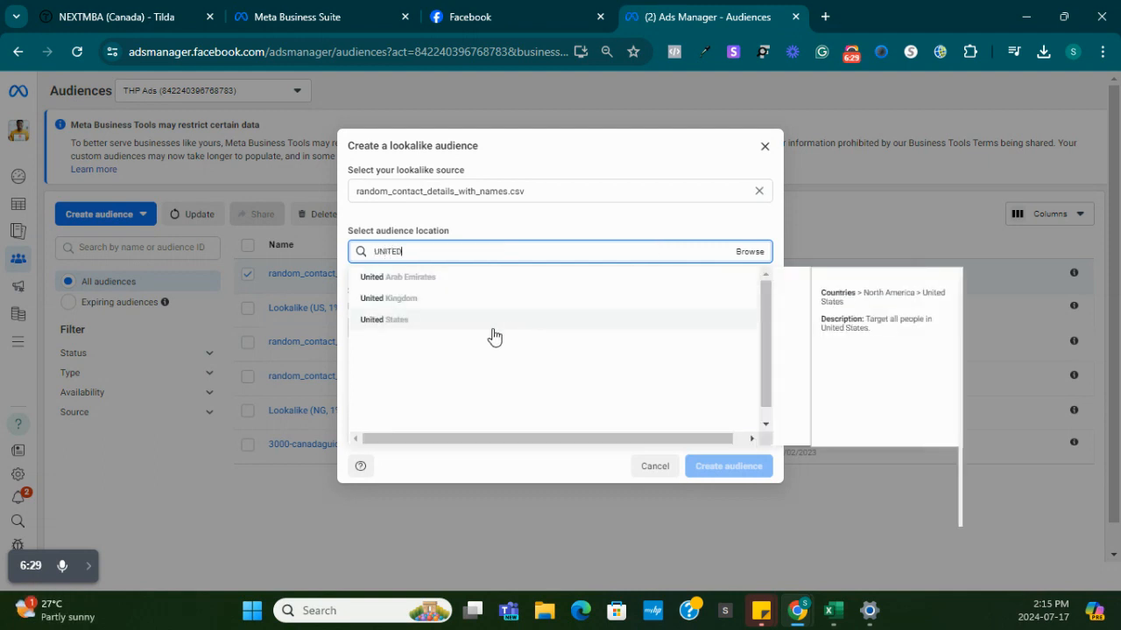
click(420, 320)
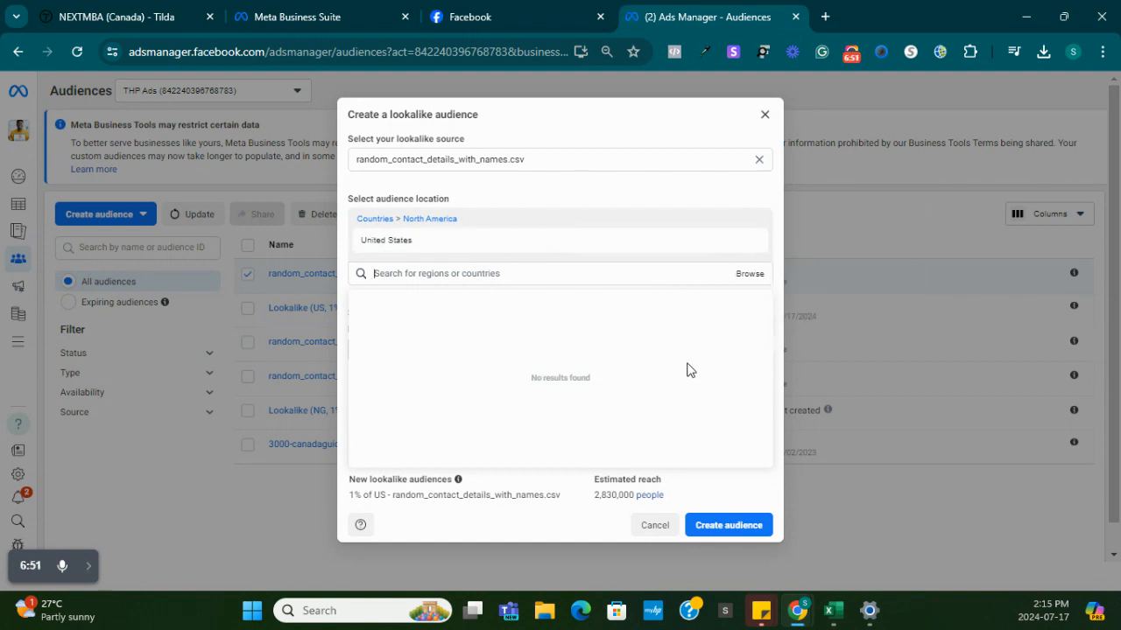
click(497, 188)
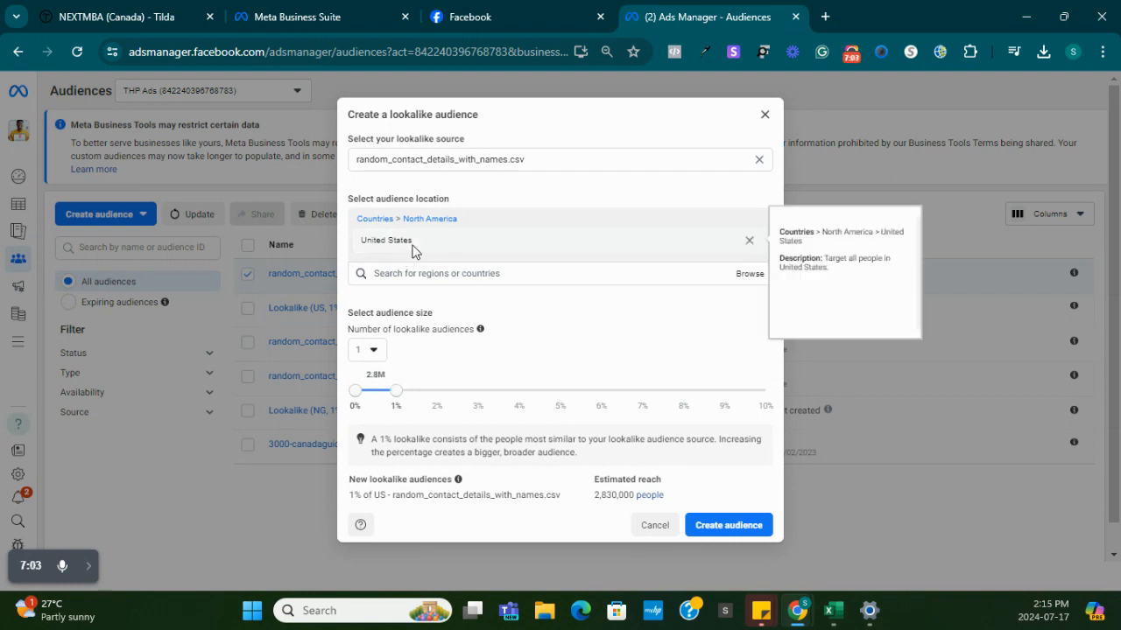
Step: Try lookalike audience sizes of 2%, 10% and 1% to compare their estimated reach, ending at 10%
click(436, 391)
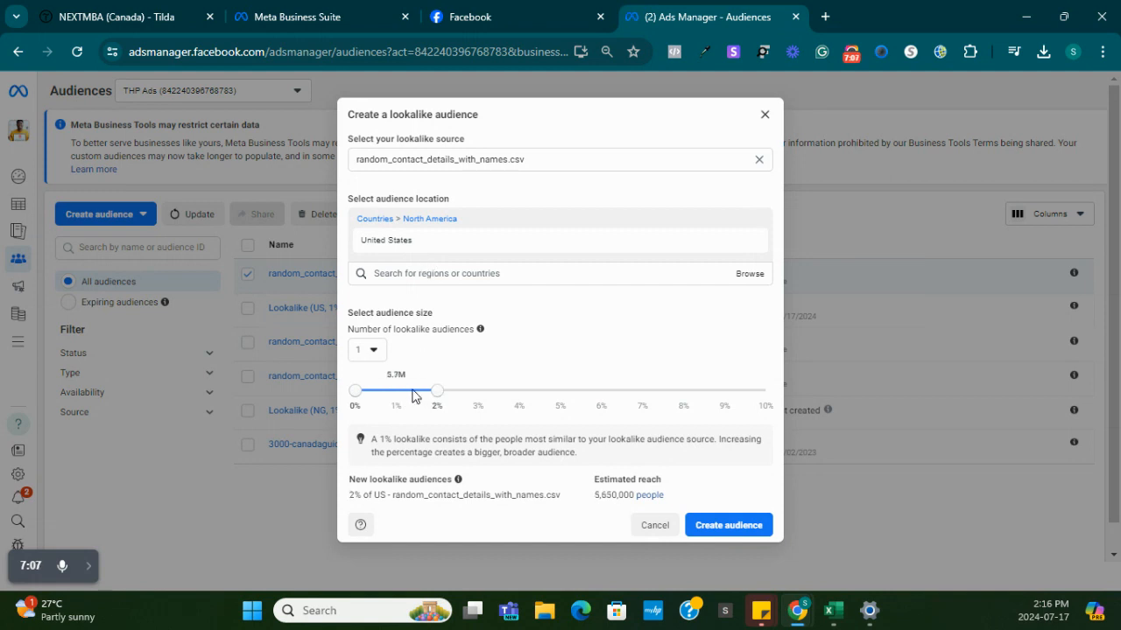
drag(460, 399, 765, 418)
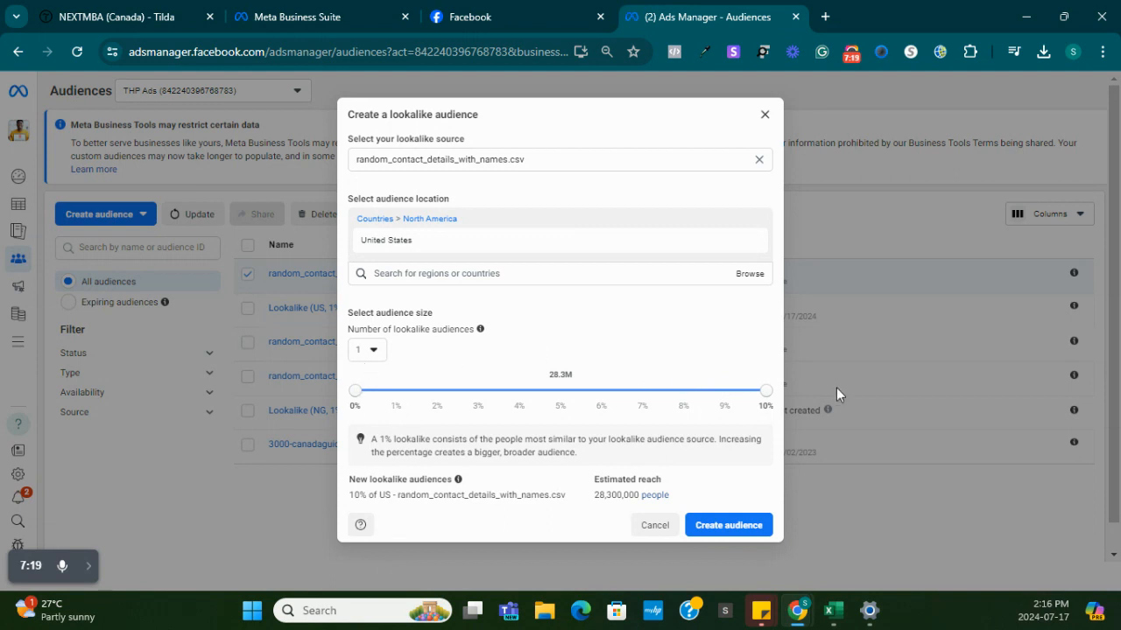
drag(767, 403, 398, 401)
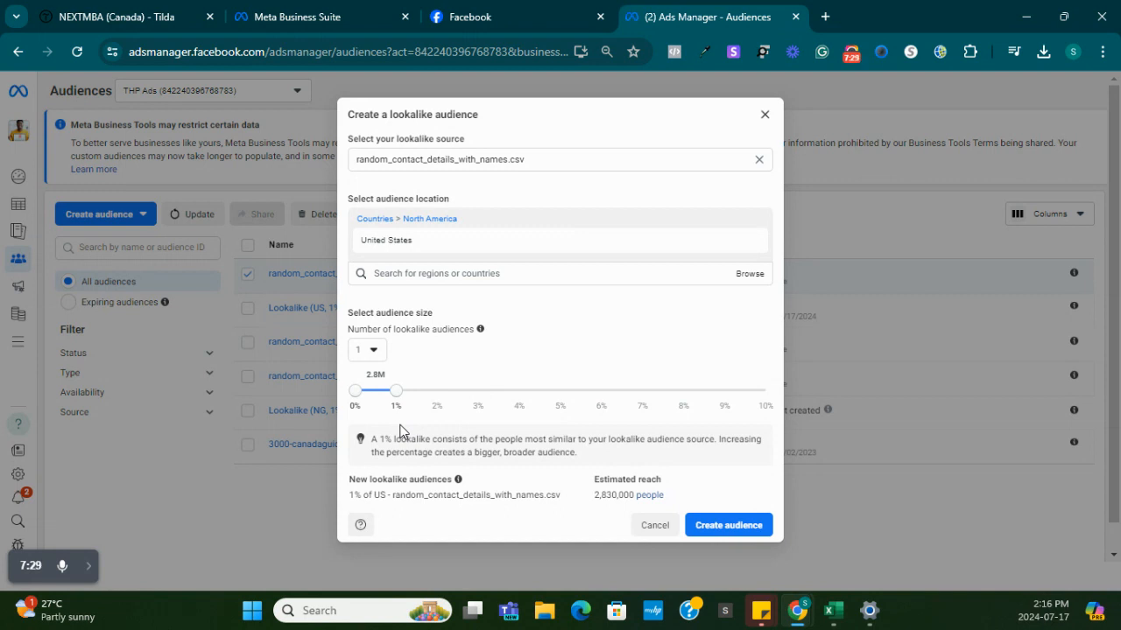
drag(397, 391, 837, 393)
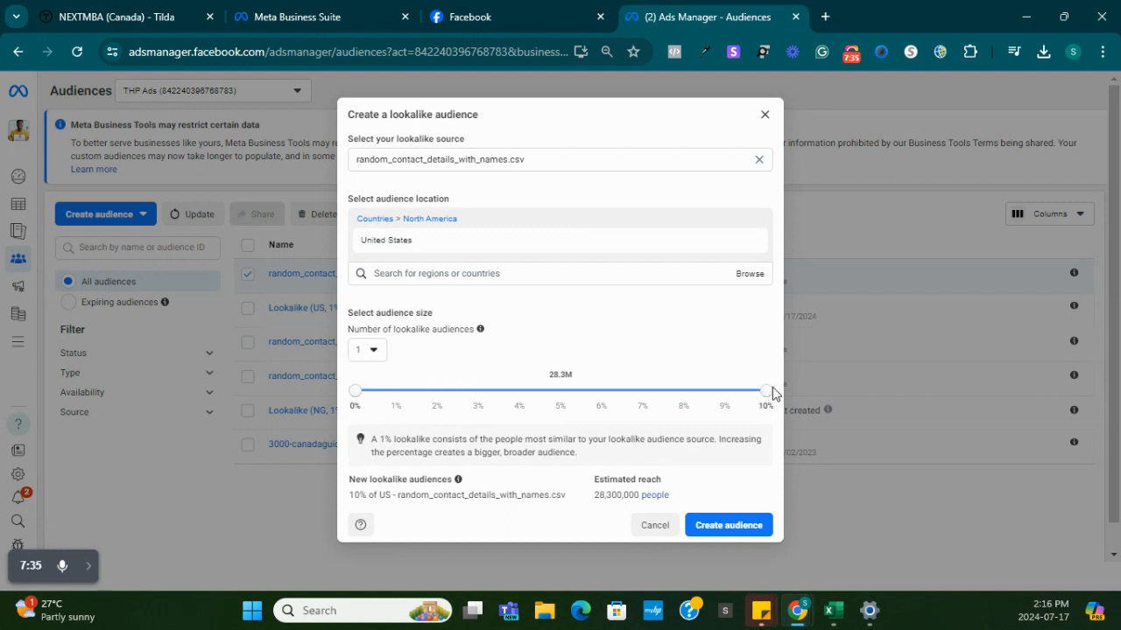
drag(770, 395, 685, 394)
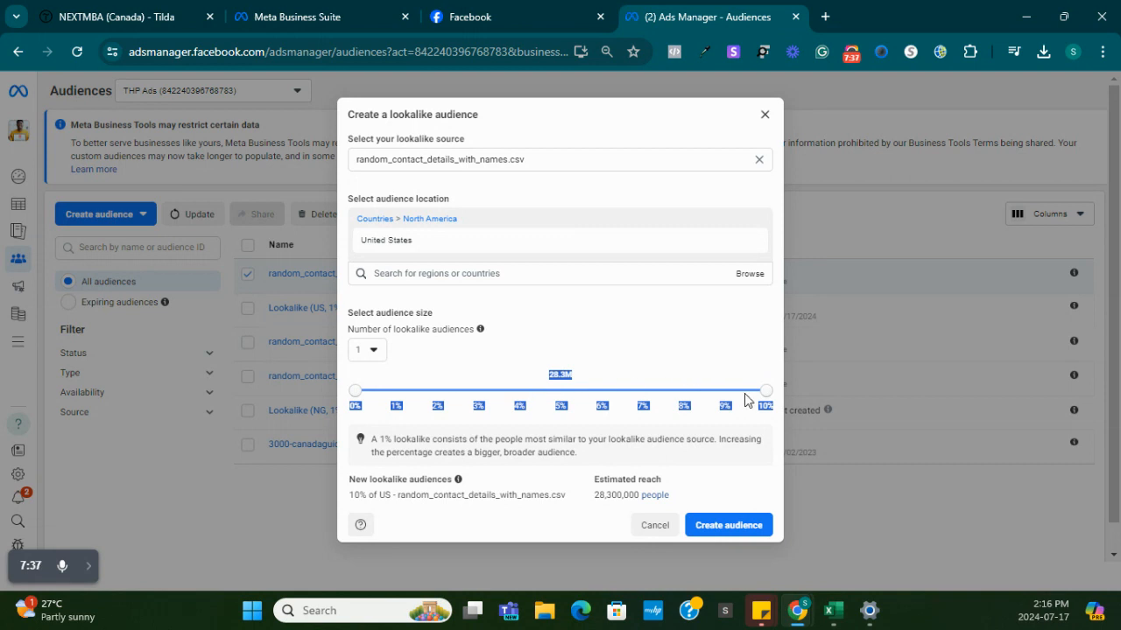
Step: Set the audience size to 1% and create the lookalike audience
drag(763, 392, 397, 393)
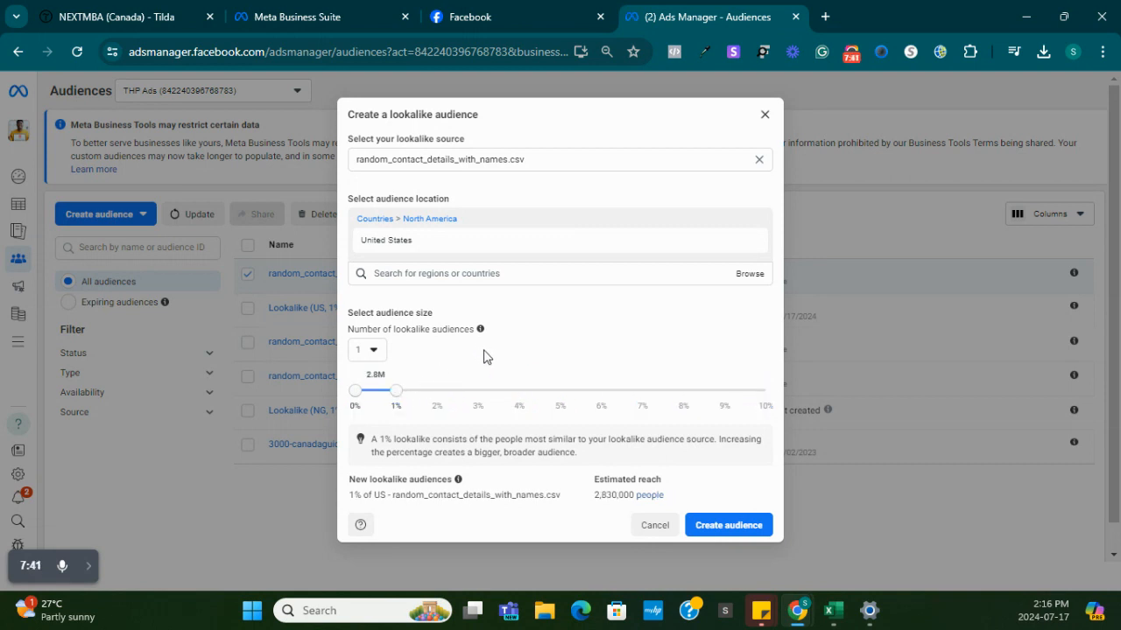
click(717, 528)
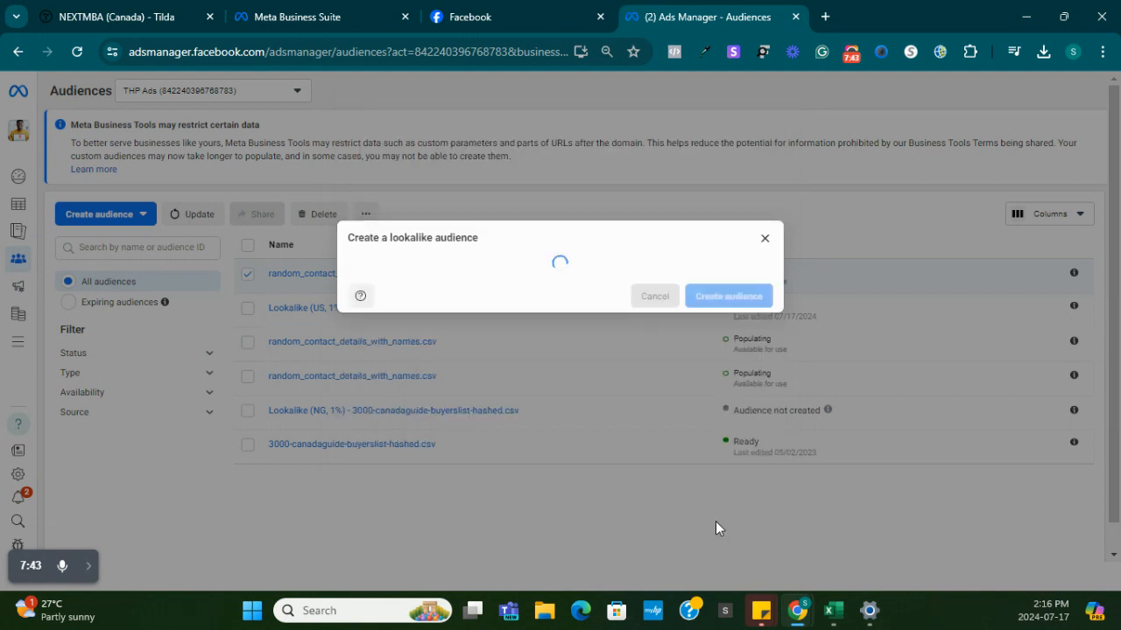